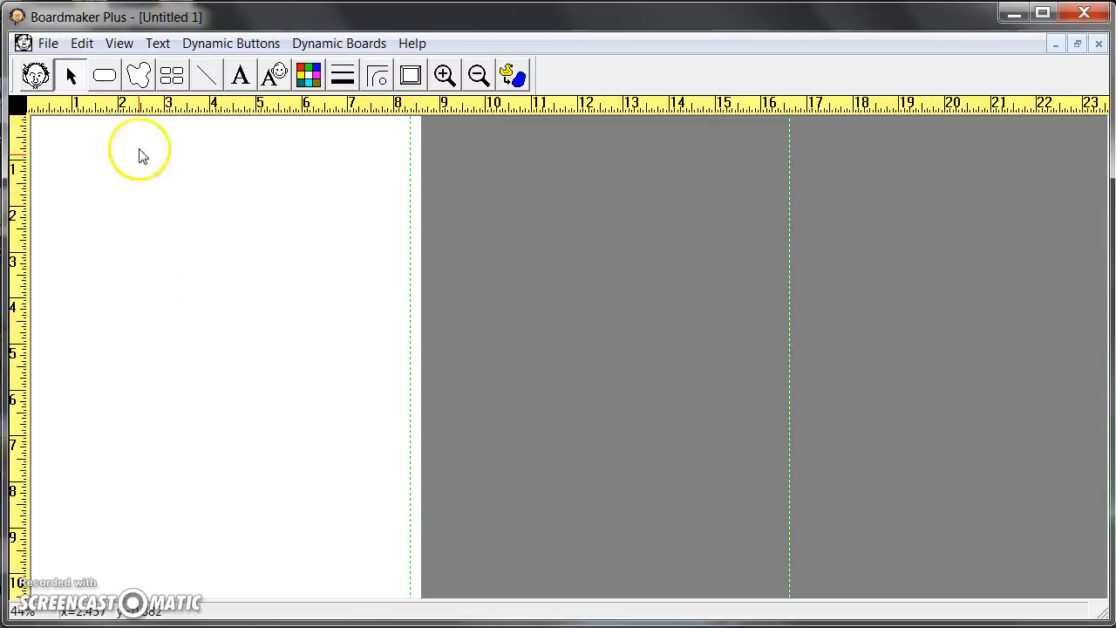
# Step: Search the Symbol Finder for apple, view the matching symbols as thumbnails, and close the finder
pyautogui.click(33, 75)
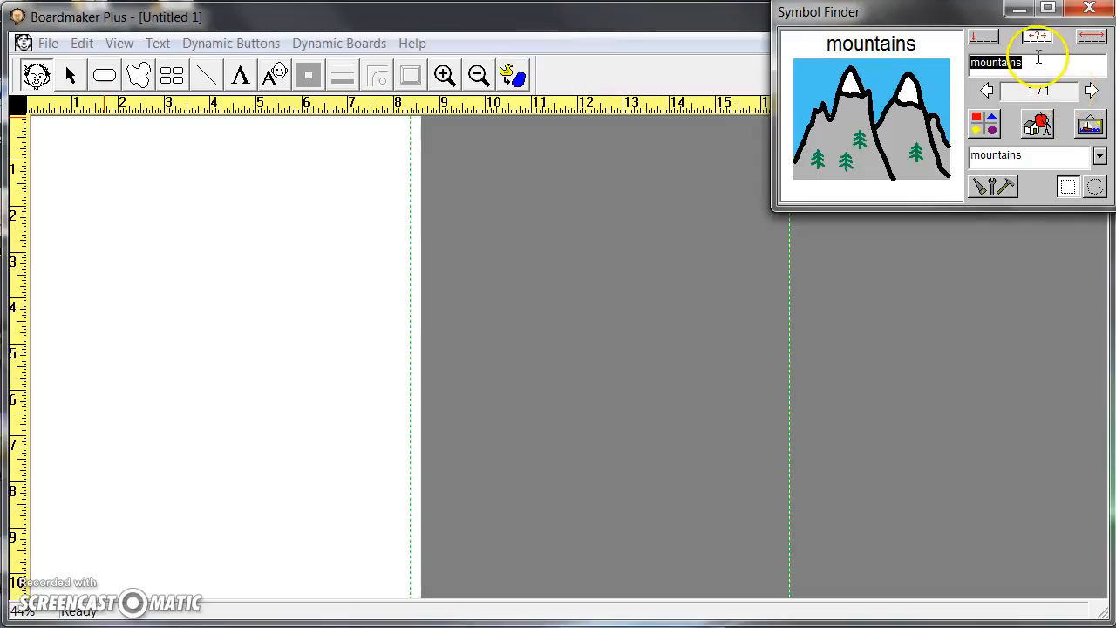
pyautogui.press('BackSpace')
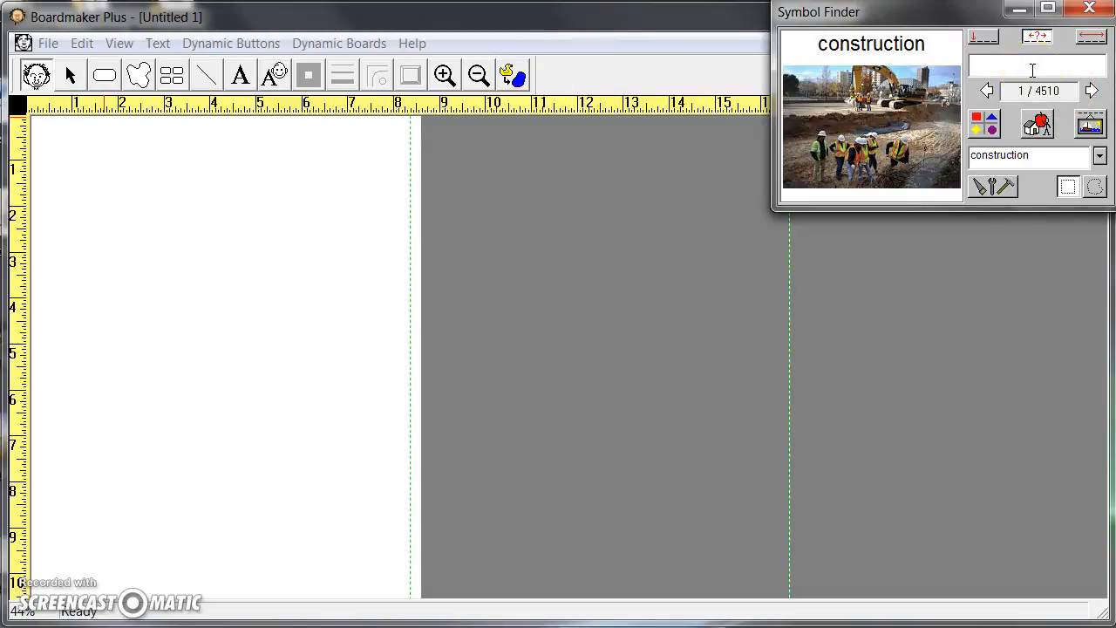
pyautogui.write('apple')
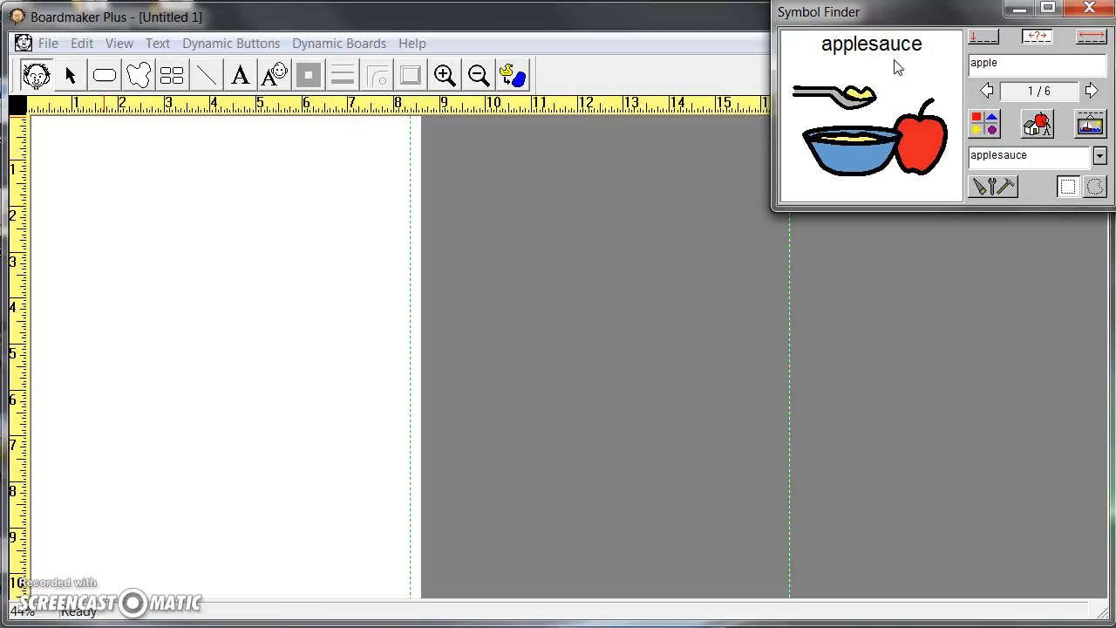
pyautogui.click(995, 120)
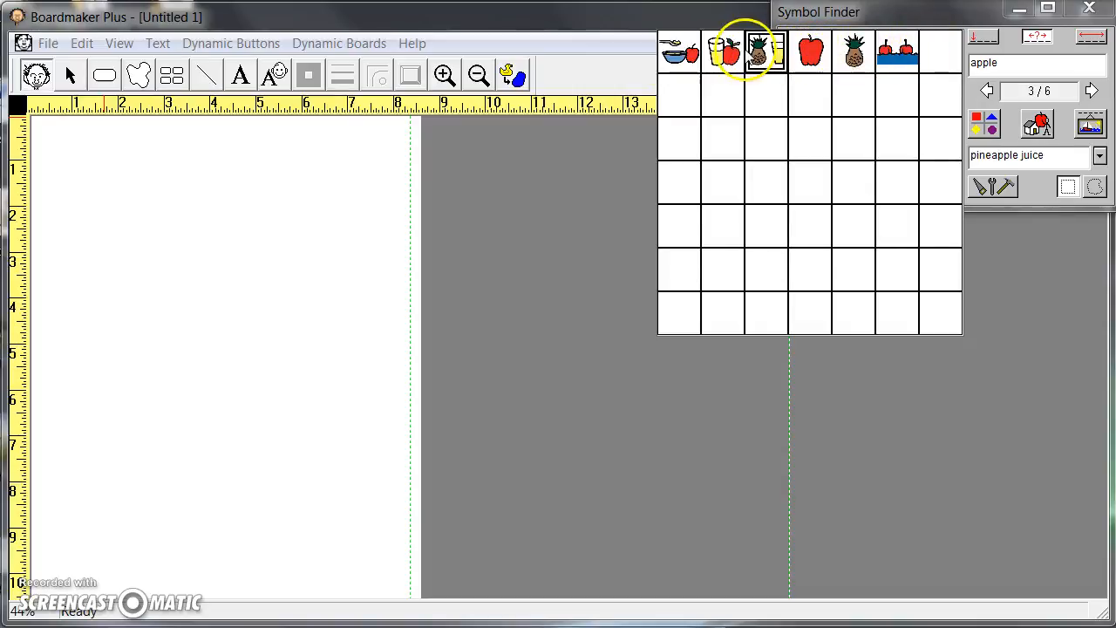
pyautogui.click(1097, 11)
pyautogui.click(1098, 11)
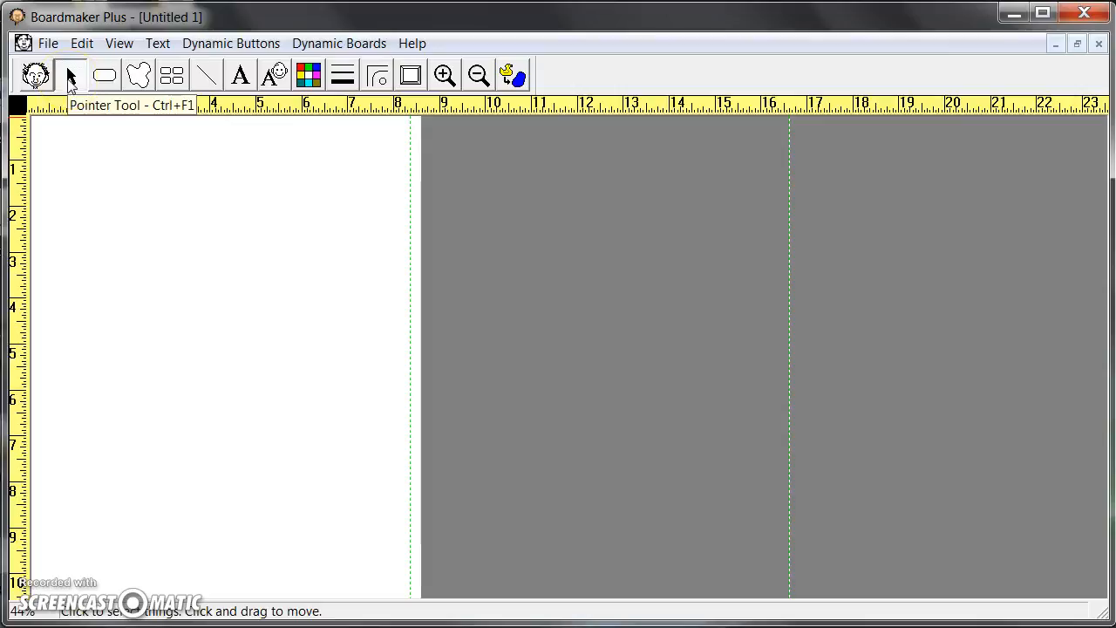
# Step: Examine the names and descriptions of the drawing tools, from the Button and Freeform Button tools through the Shadow Tool
pyautogui.click(102, 76)
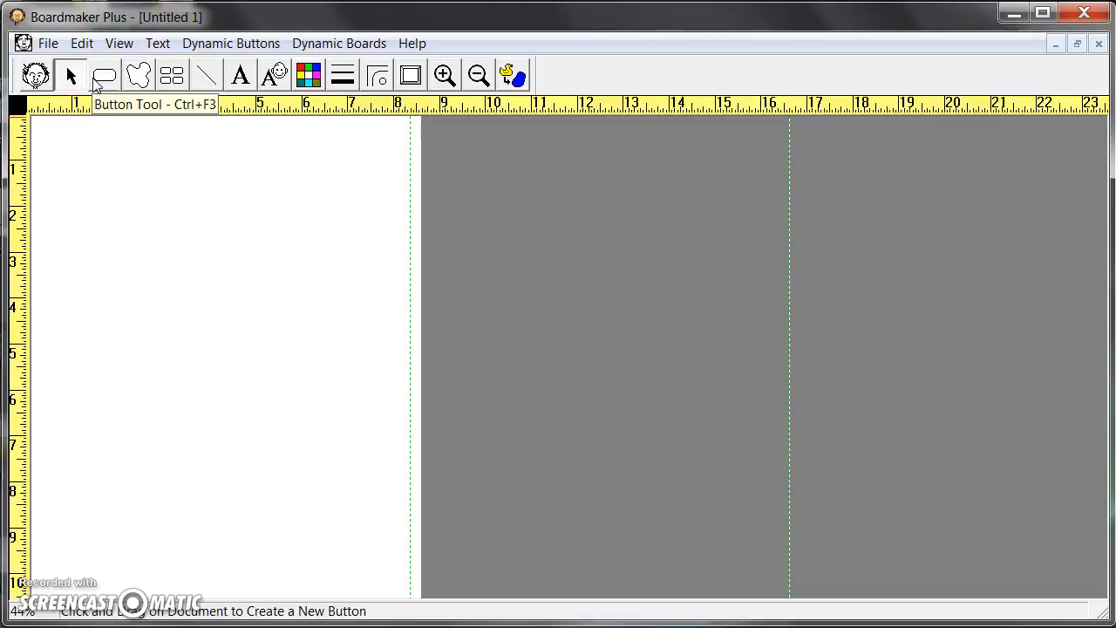
pyautogui.click(140, 76)
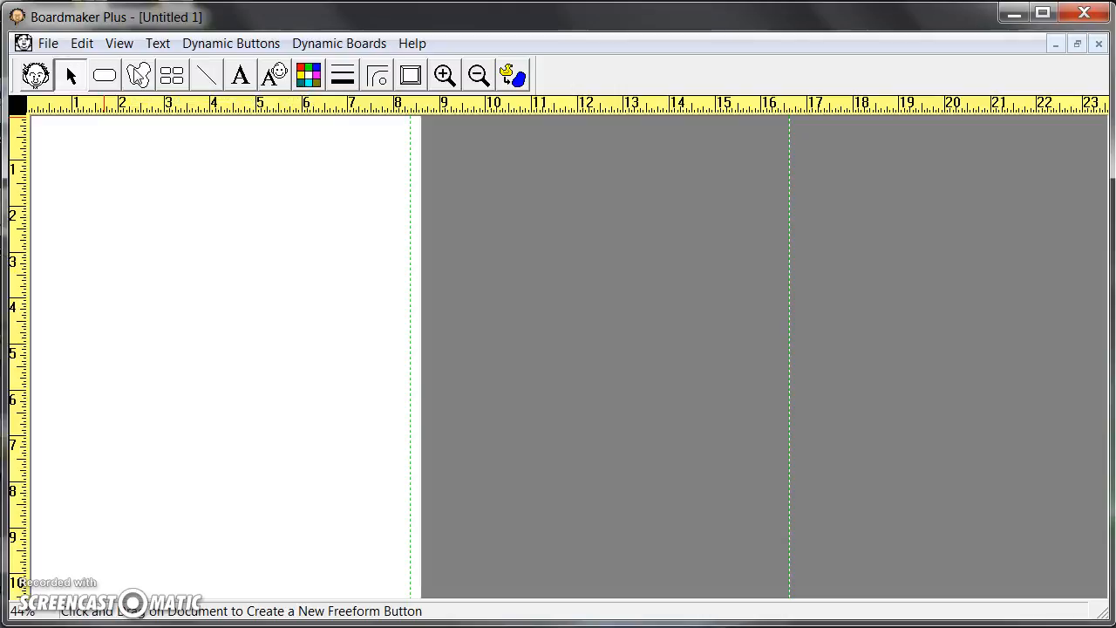
pyautogui.click(171, 77)
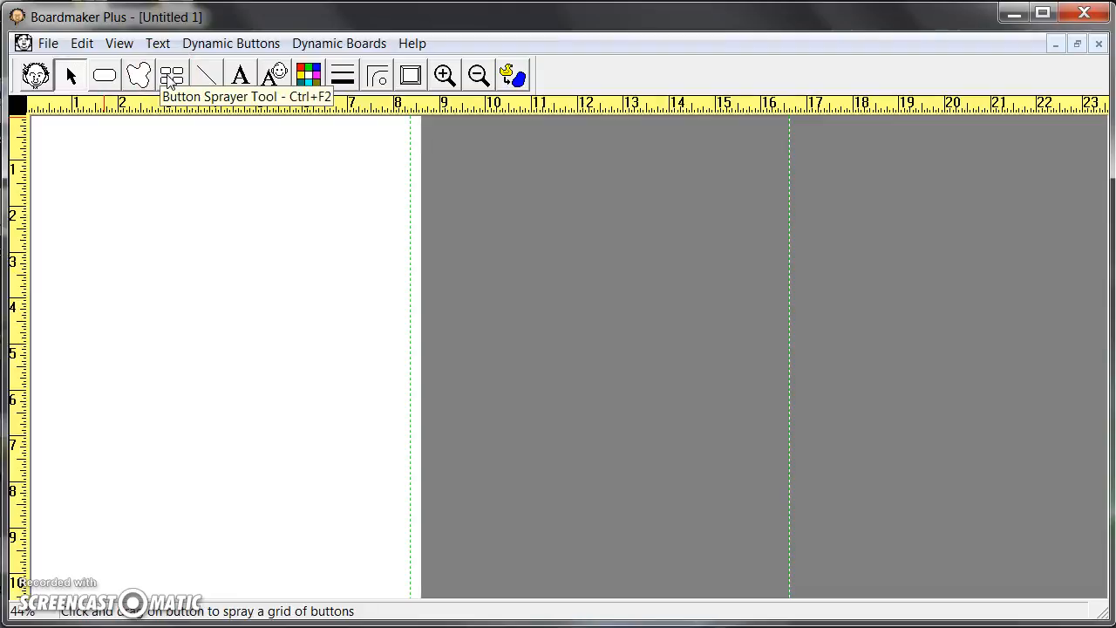
pyautogui.click(205, 77)
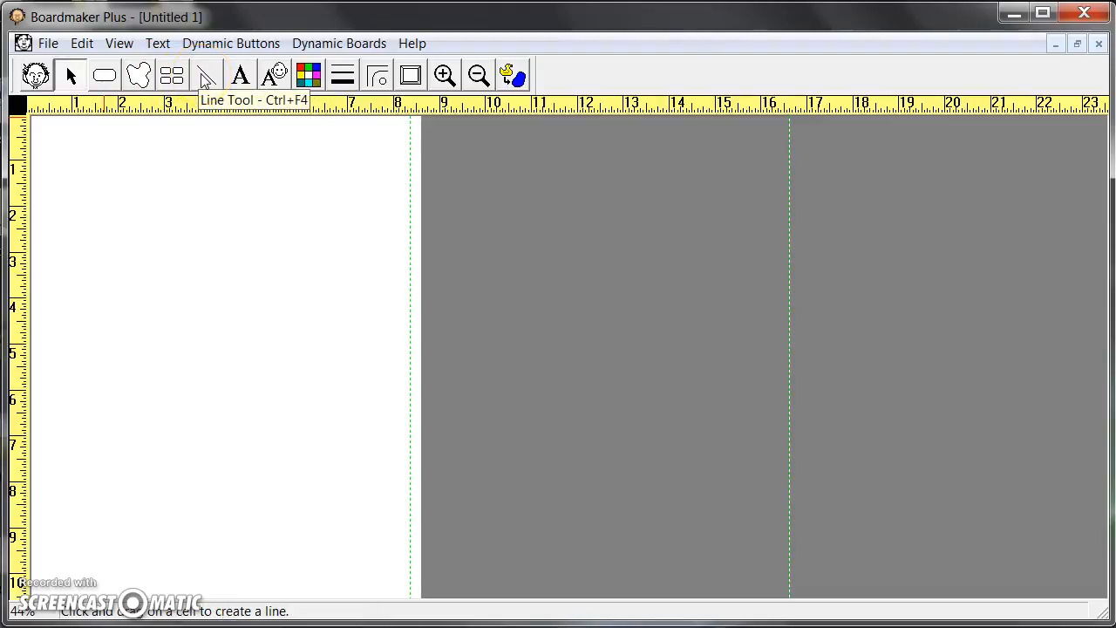
pyautogui.click(241, 75)
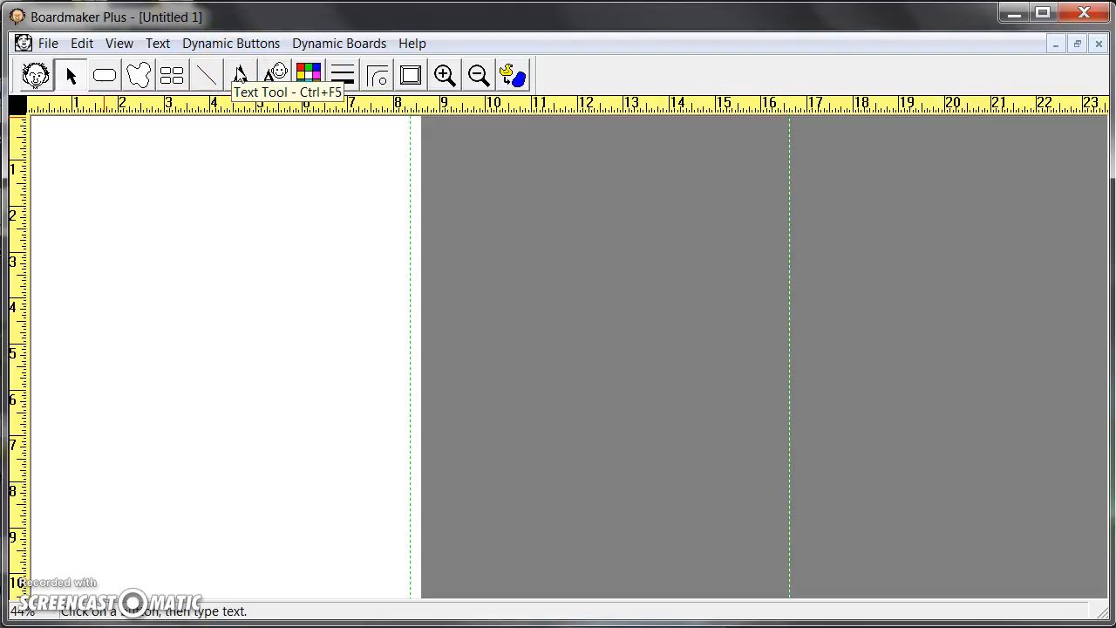
pyautogui.click(274, 75)
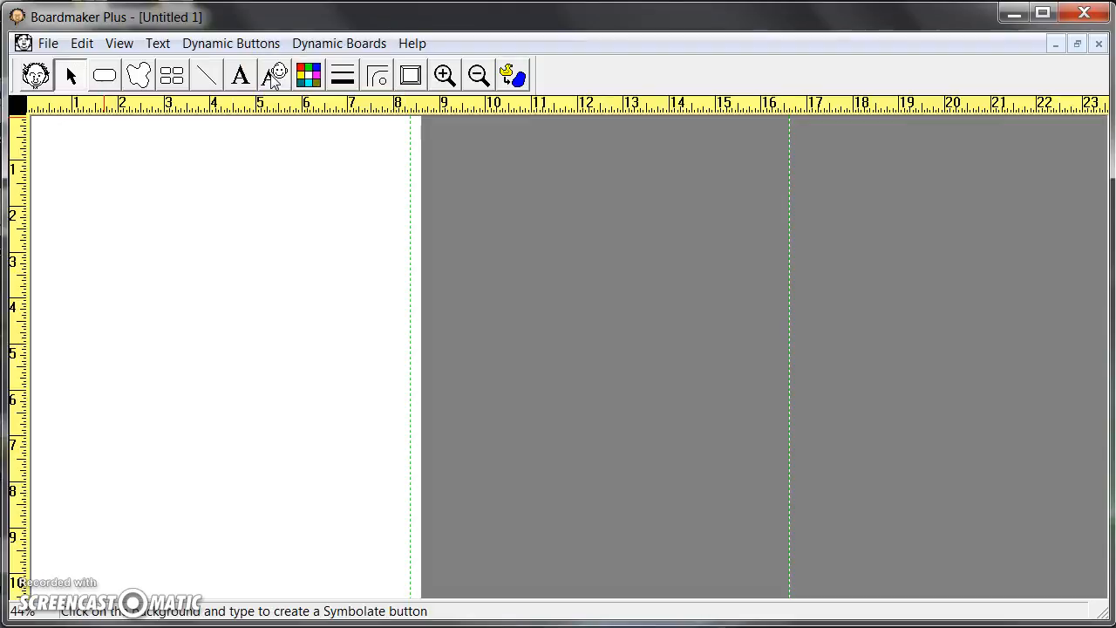
pyautogui.click(316, 76)
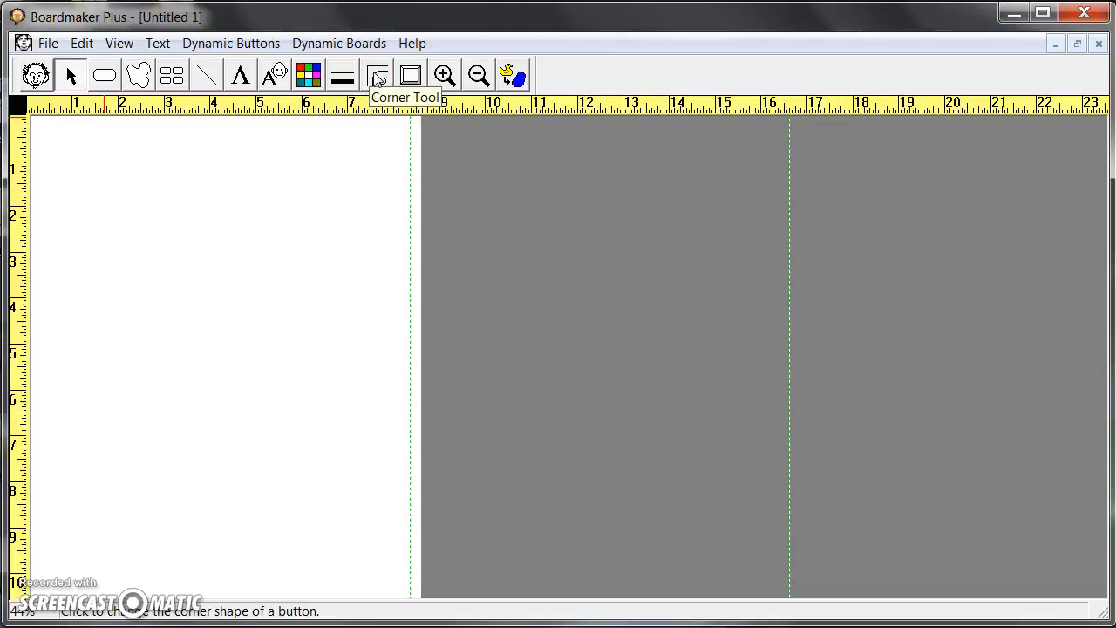
pyautogui.click(96, 85)
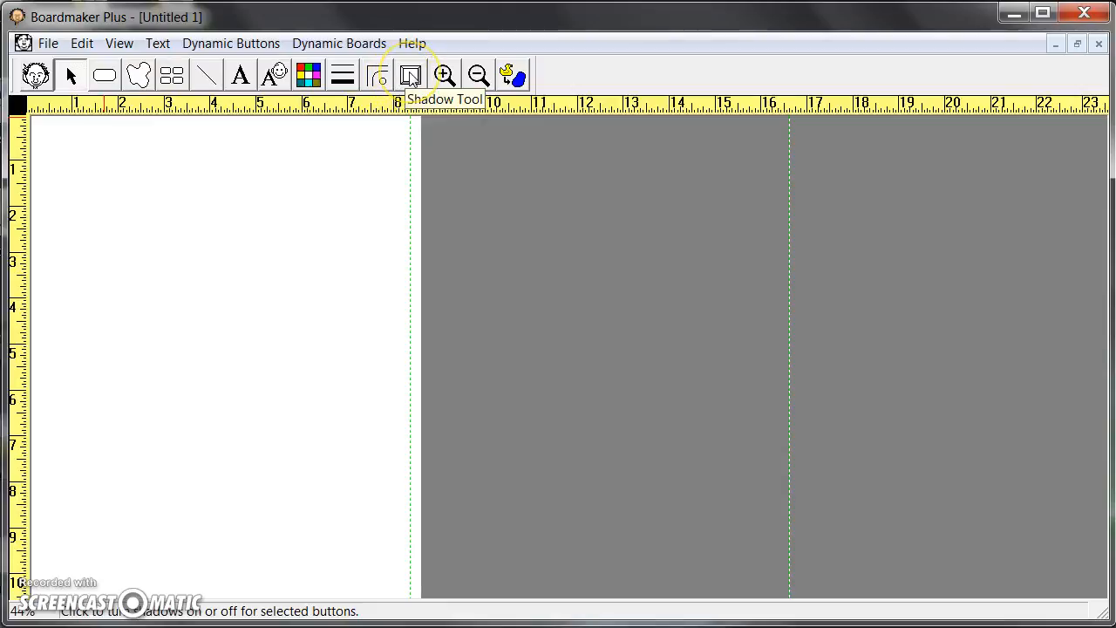
pyautogui.click(503, 73)
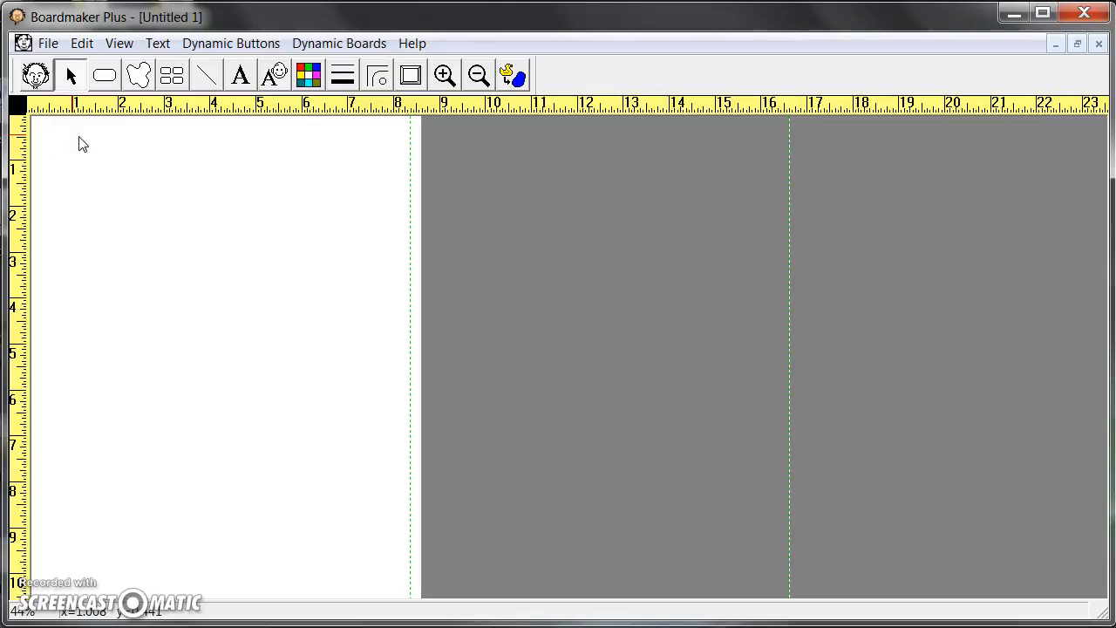
# Step: Create a Symbolate box about 8 inches wide across the page top, reading "When I go to the beach" and, on a second line, "I can see..."
pyautogui.click(277, 77)
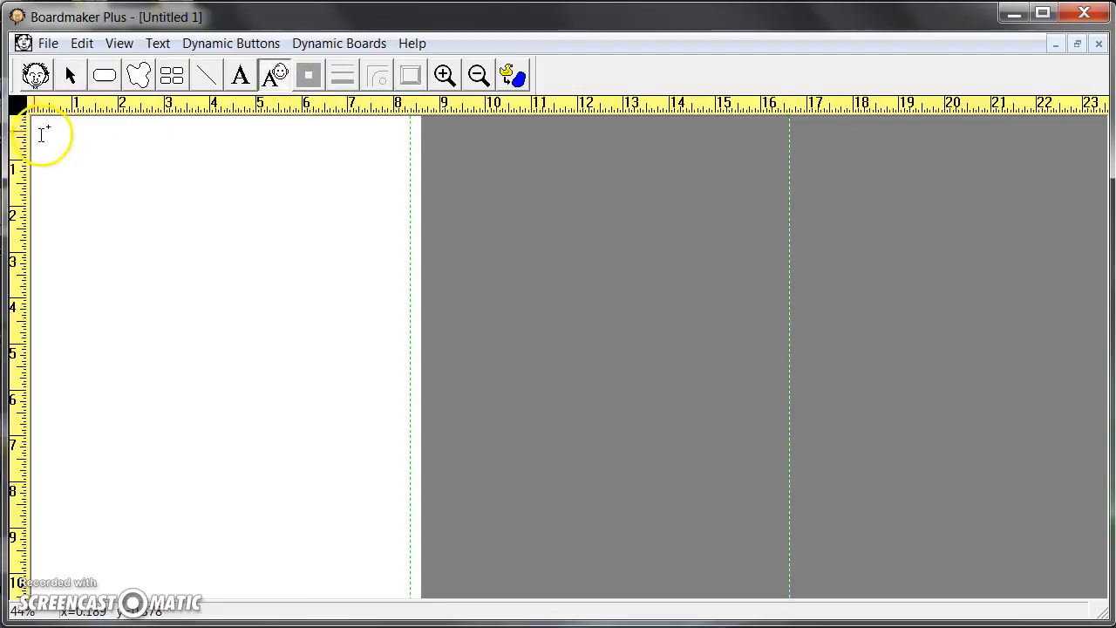
pyautogui.moveTo(38, 131); pyautogui.dragTo(408, 167)
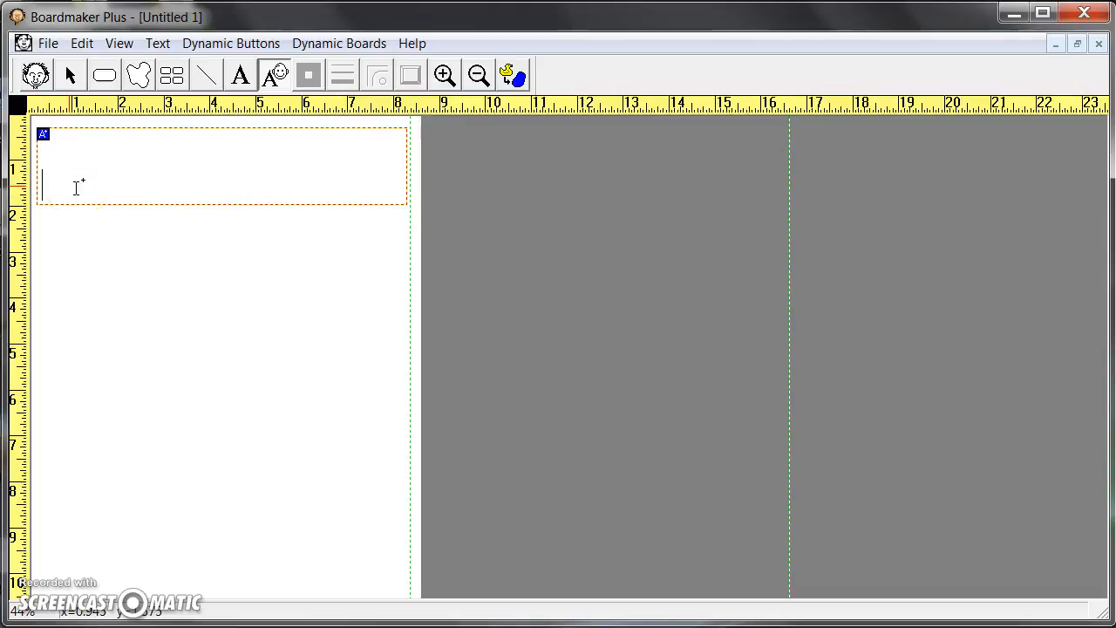
pyautogui.write('When I go')
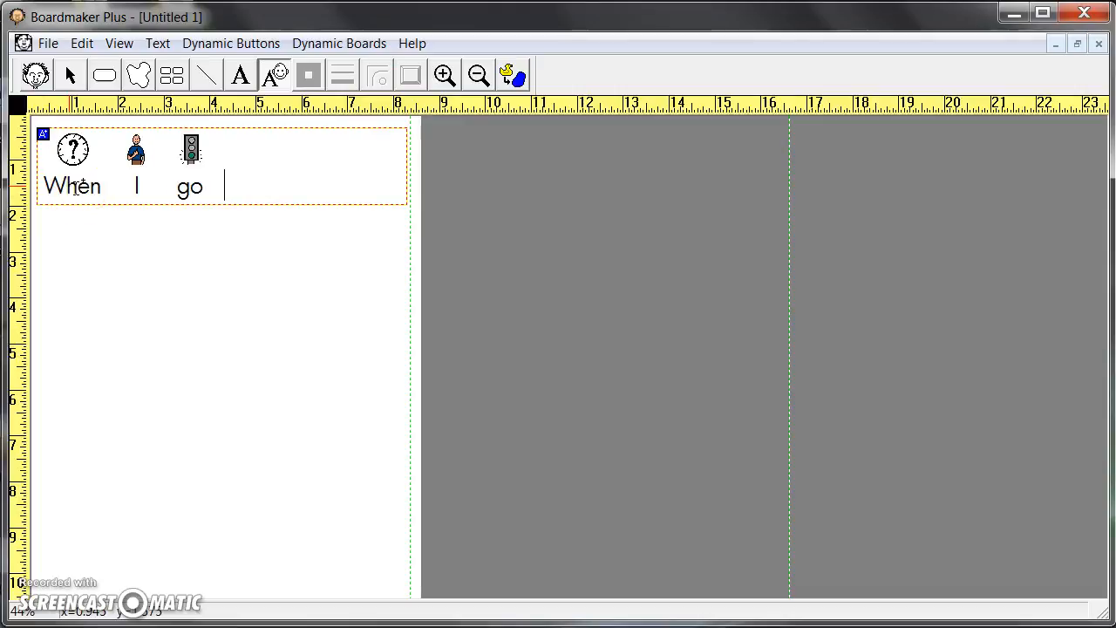
pyautogui.write(' to the beach')
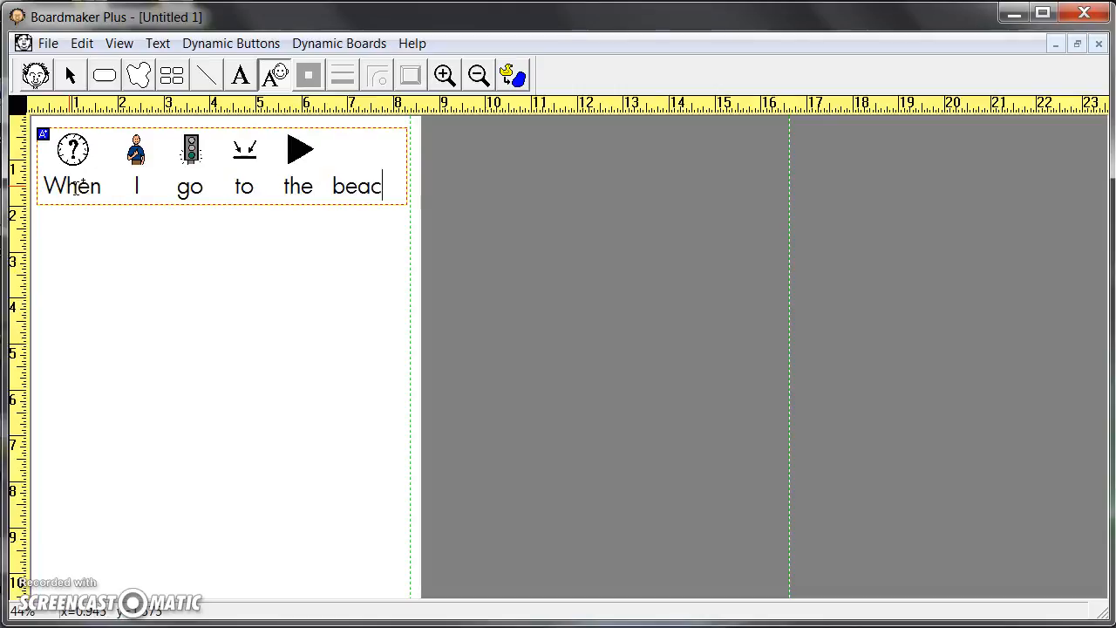
pyautogui.press('Return')
pyautogui.write('I can see...')
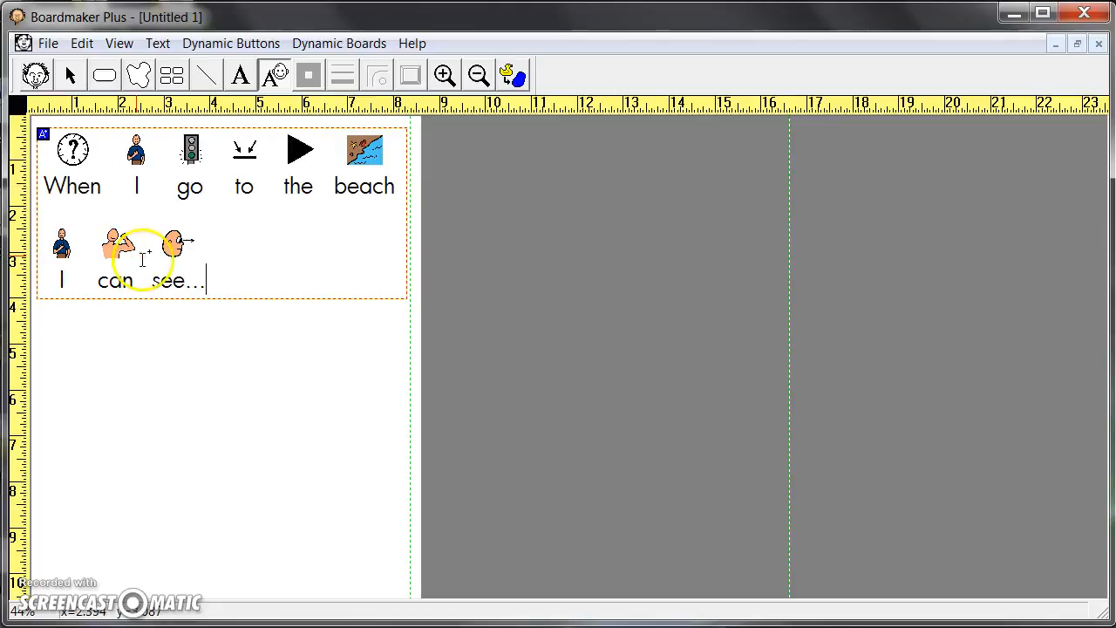
# Step: Draw a square button about 3 inches wide below the "I can see..." line, near the page's left edge
pyautogui.click(105, 77)
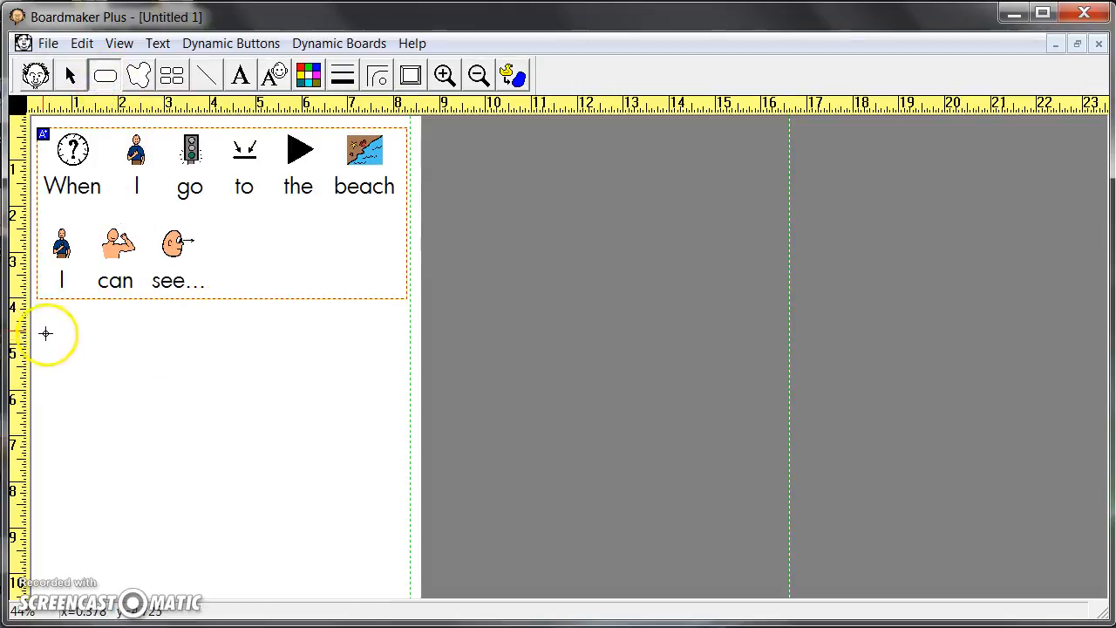
pyautogui.moveTo(43, 325)
pyautogui.mouseDown()
pyautogui.moveTo(41, 350)
pyautogui.moveTo(66, 400)
pyautogui.moveTo(117, 466)
pyautogui.moveTo(180, 467)
pyautogui.mouseUp()
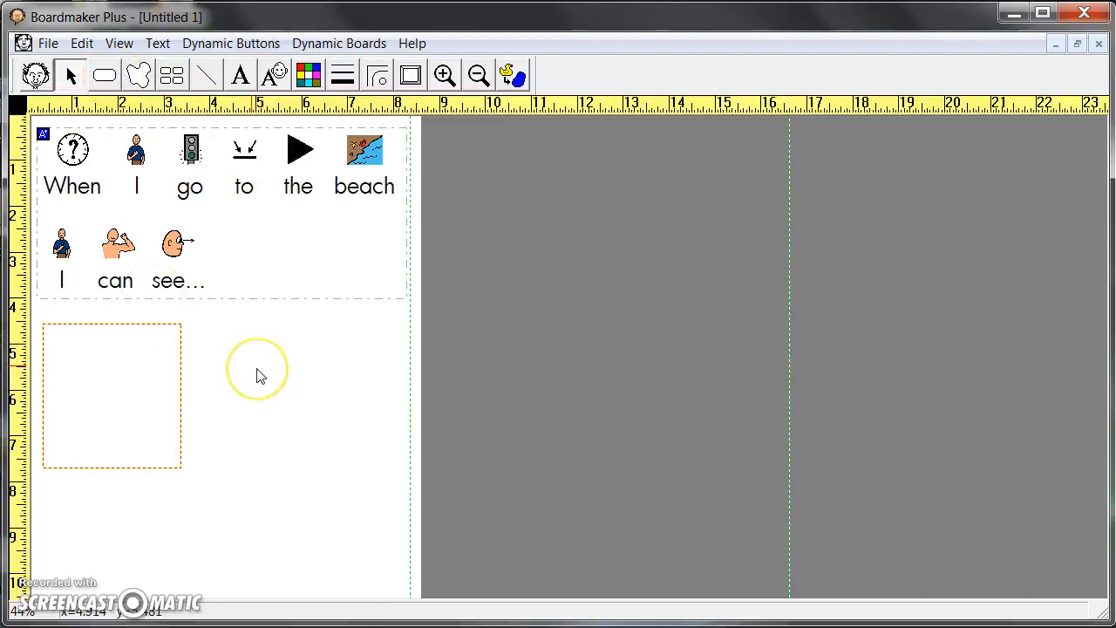
pyautogui.click(130, 377)
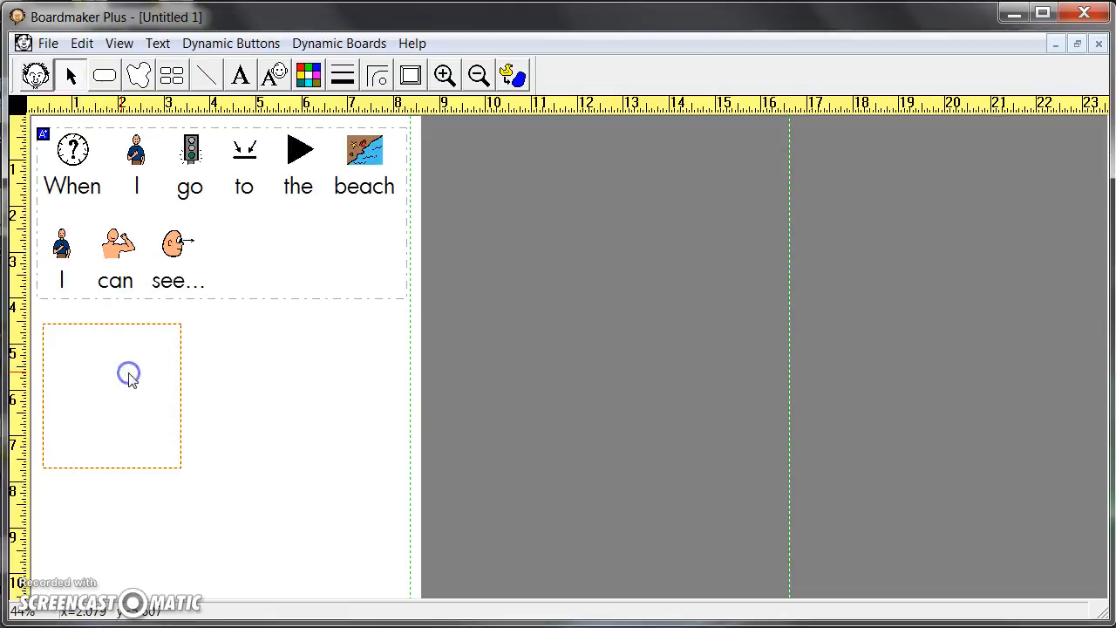
# Step: Spray one copy of the square button beside it with the Button Sprayer, making a row of two
pyautogui.click(175, 77)
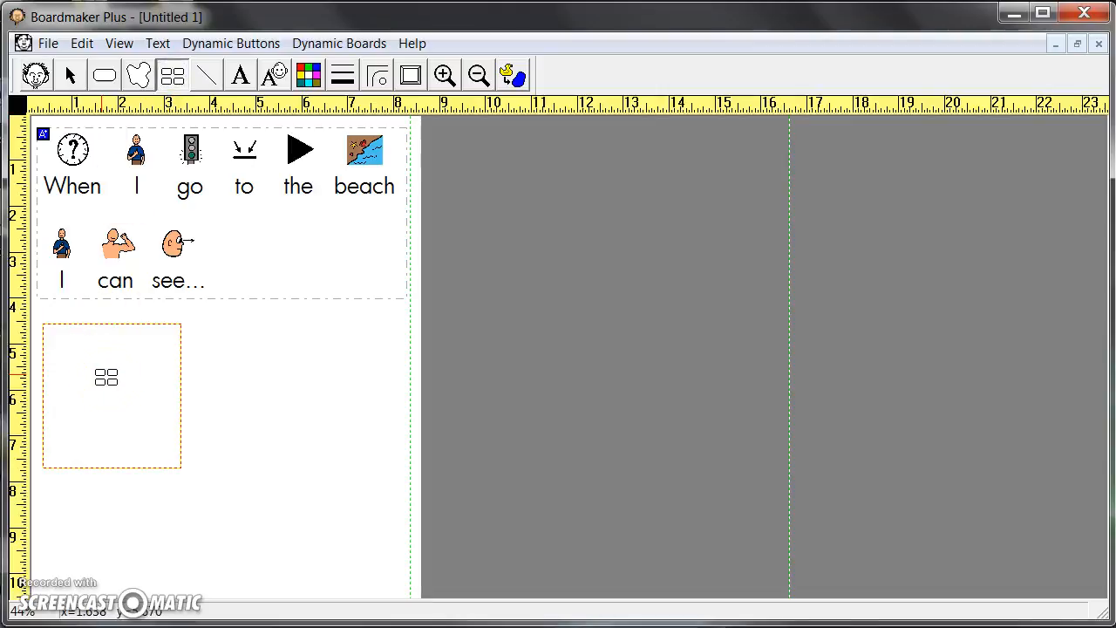
pyautogui.click(106, 377)
pyautogui.click(172, 75)
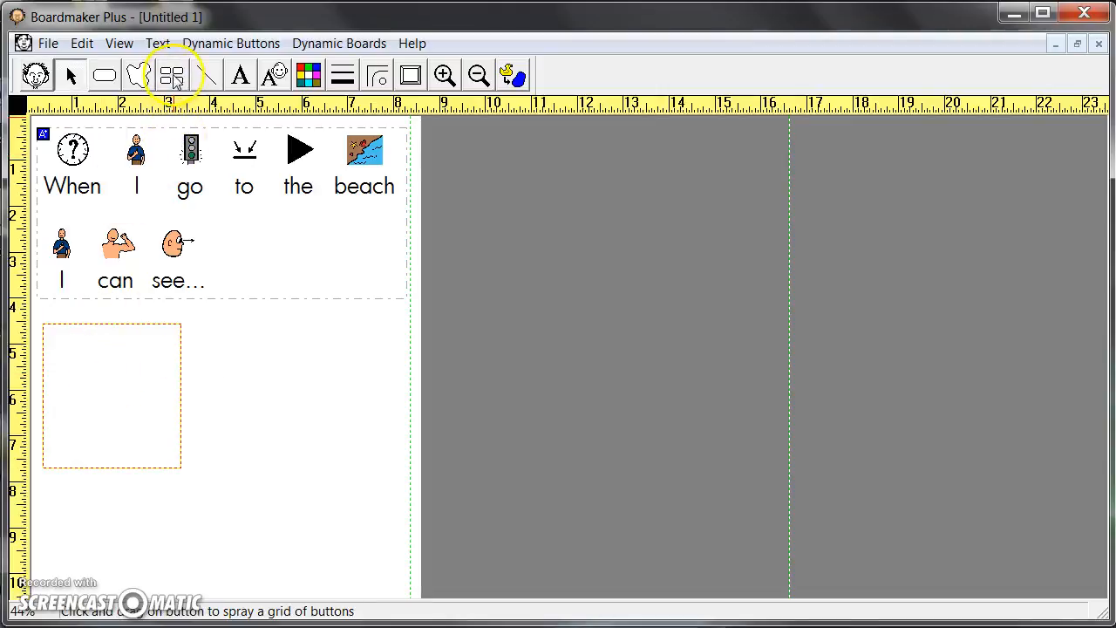
pyautogui.moveTo(164, 355); pyautogui.dragTo(232, 365)
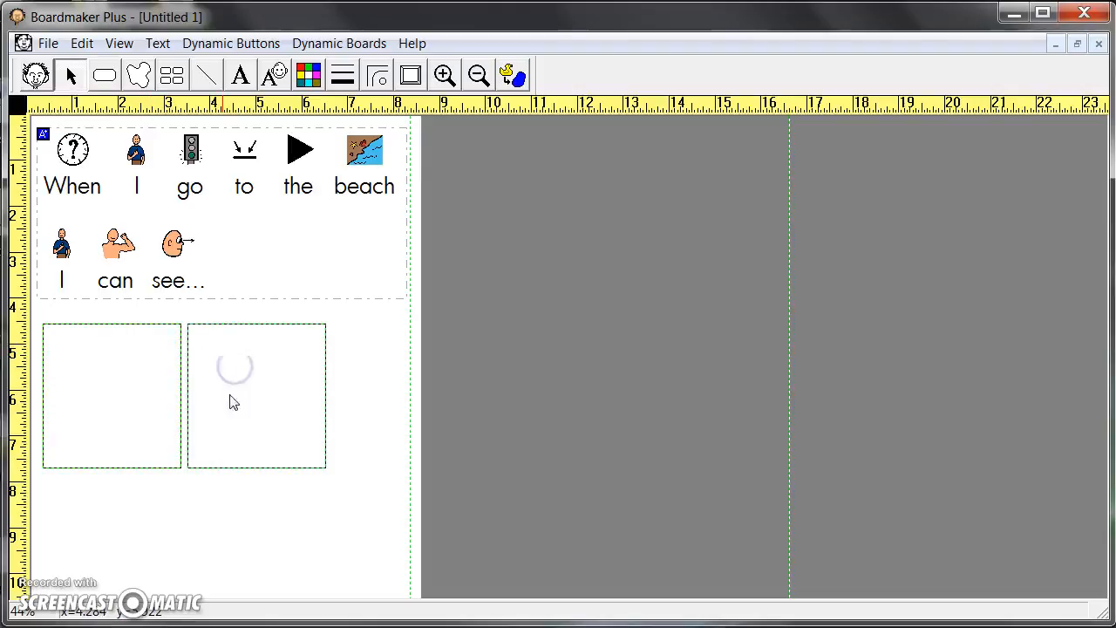
# Step: Move the second square button toward the page's right edge, roughly level with the first and with a wide gap between them
pyautogui.click(171, 551)
pyautogui.moveTo(254, 443); pyautogui.dragTo(332, 406)
pyautogui.click(259, 495)
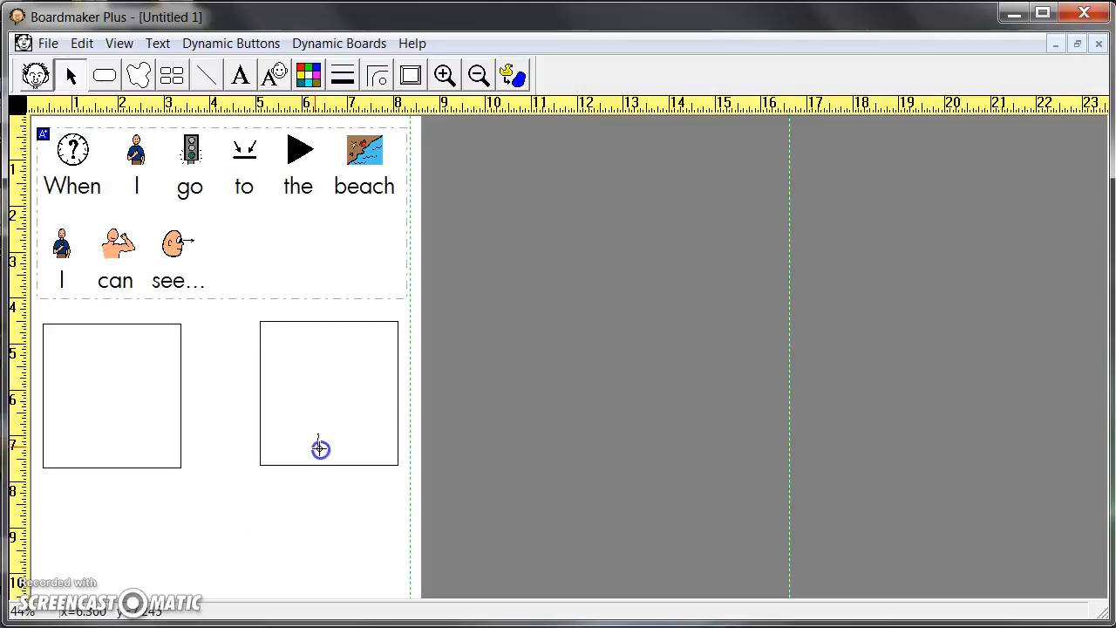
pyautogui.moveTo(324, 427); pyautogui.dragTo(314, 429)
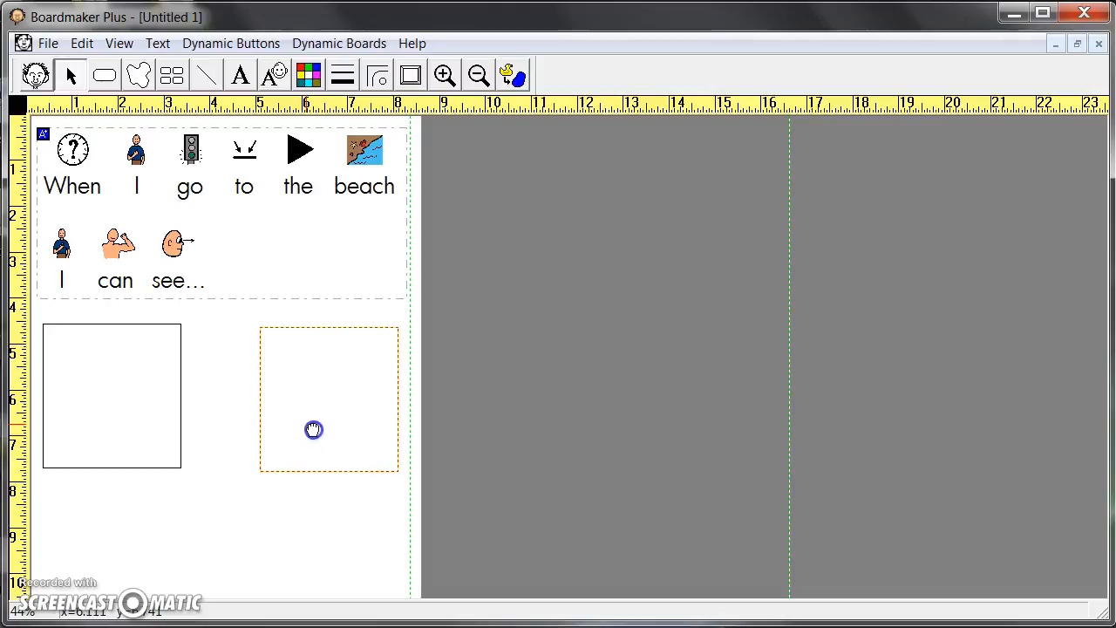
pyautogui.click(257, 455)
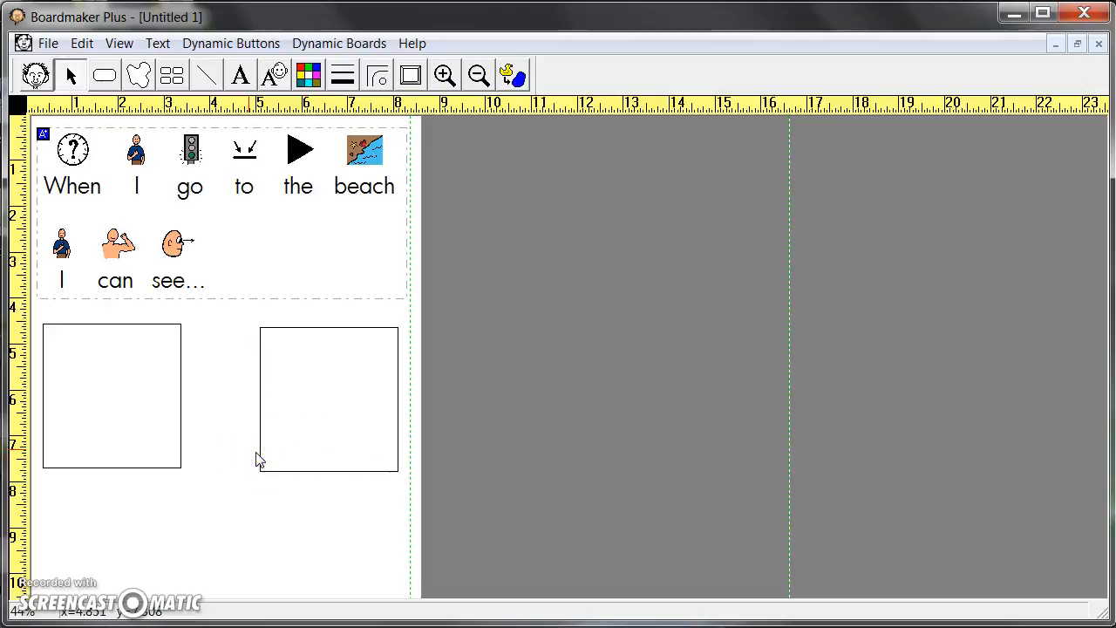
# Step: Search the Symbol Finder for ocean and place the ocean symbol in the left square button
pyautogui.click(120, 371)
pyautogui.click(122, 373)
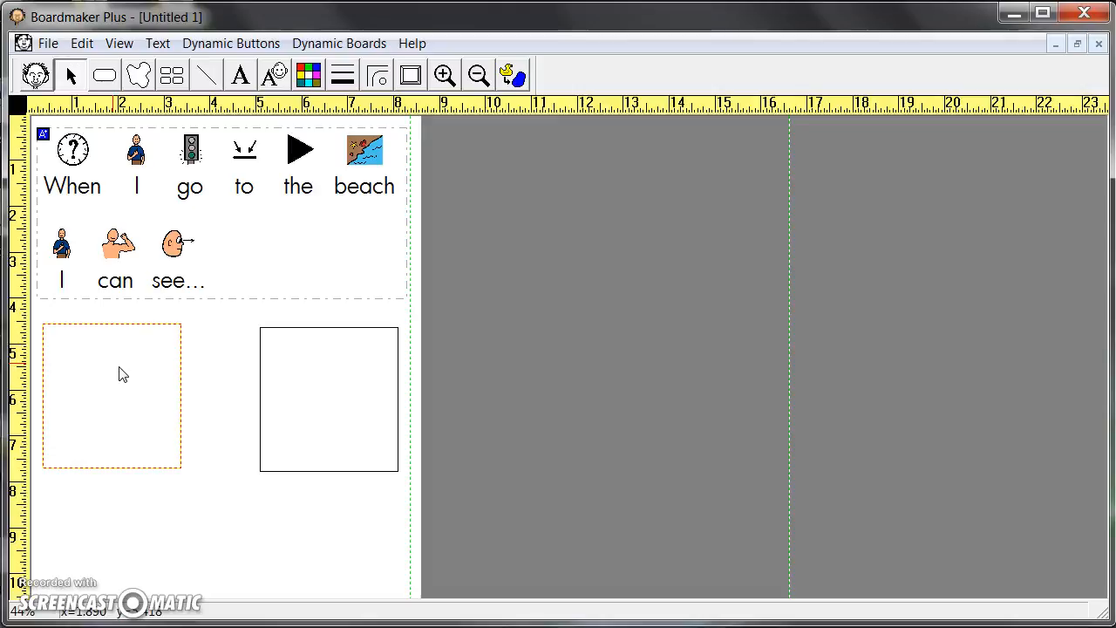
pyautogui.click(35, 75)
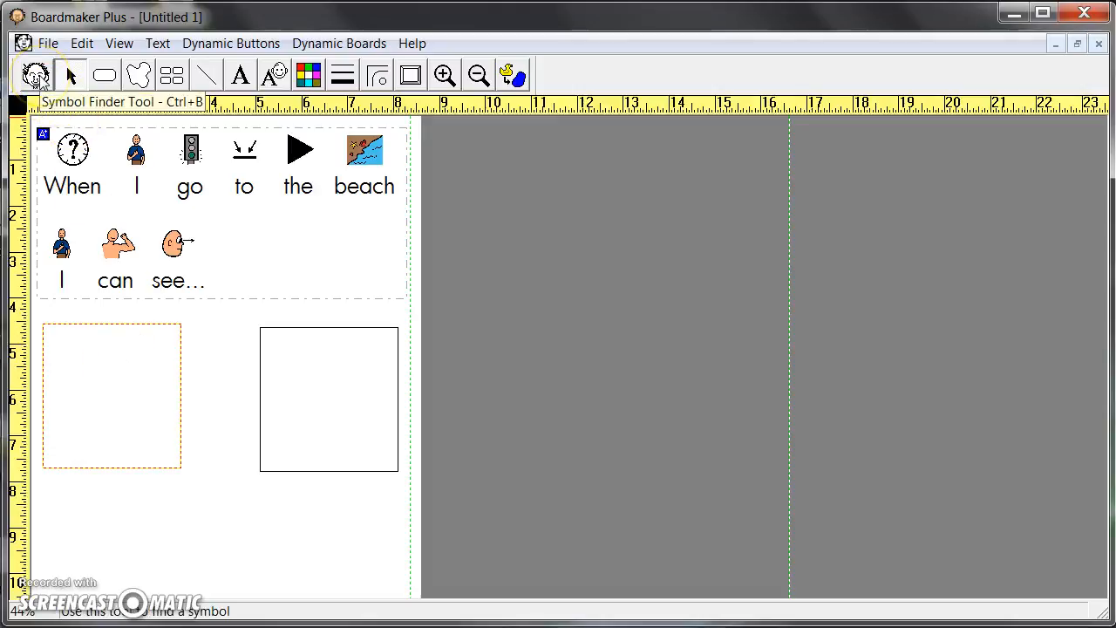
pyautogui.click(37, 76)
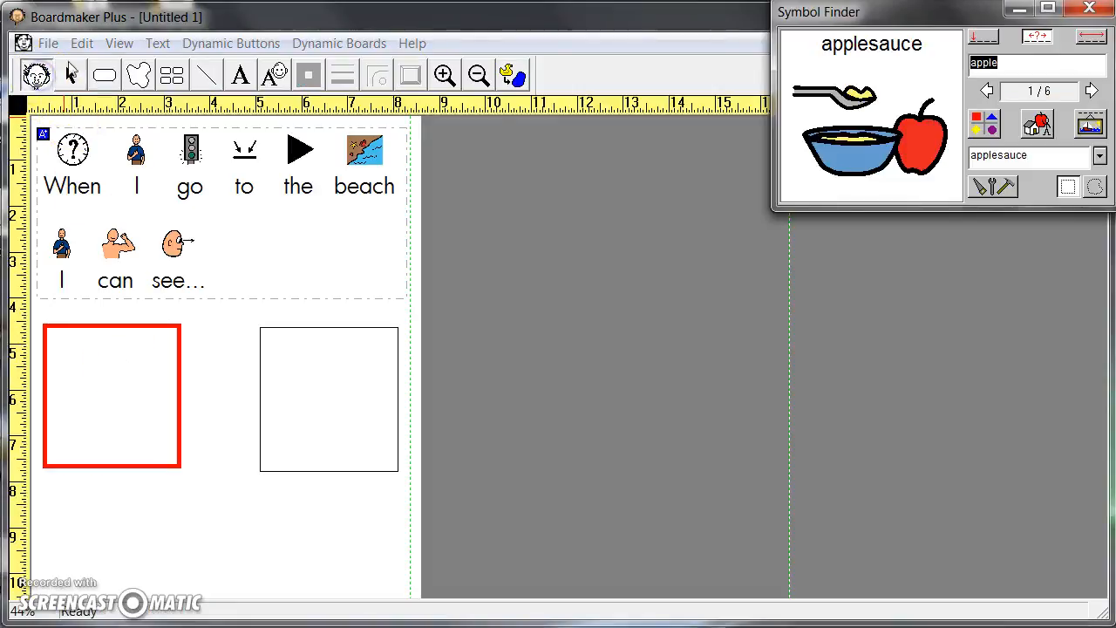
pyautogui.press('BackSpace')
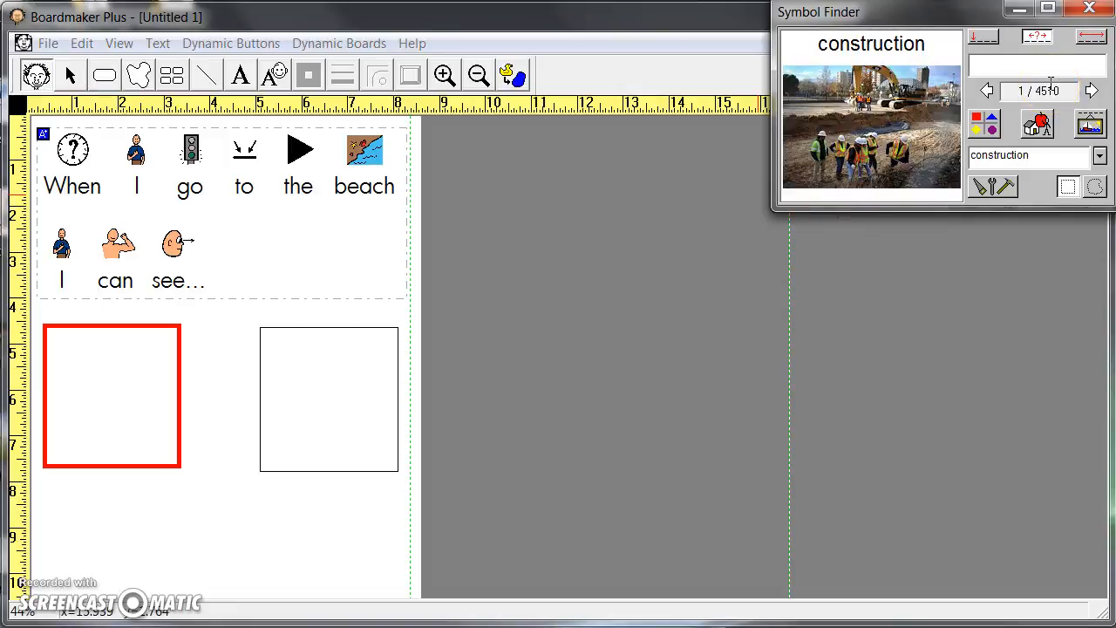
pyautogui.write('ocean')
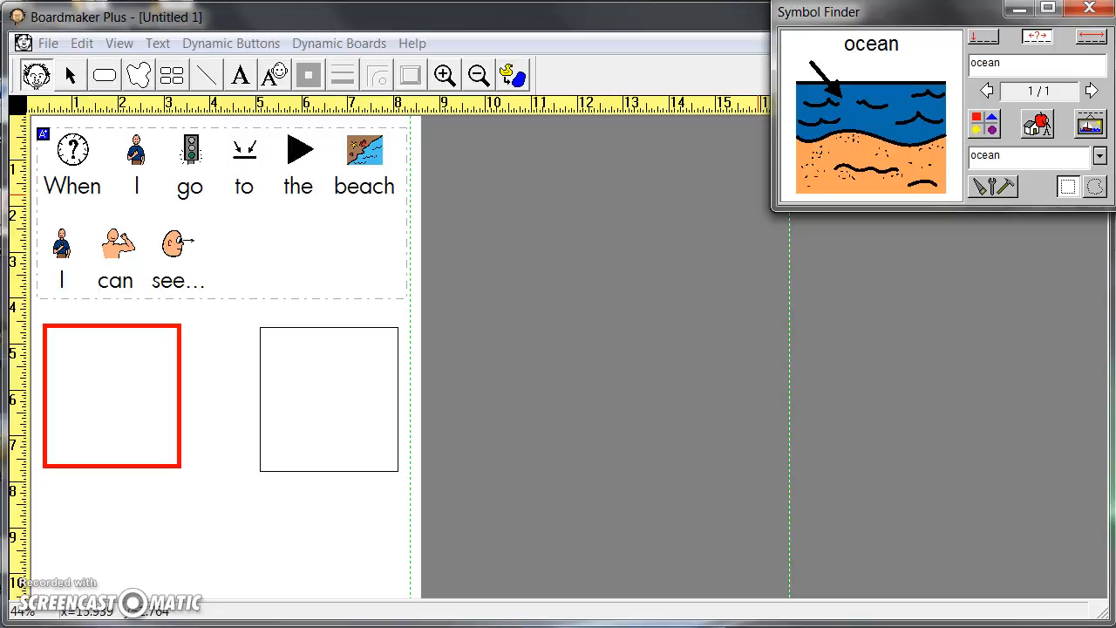
pyautogui.click(837, 105)
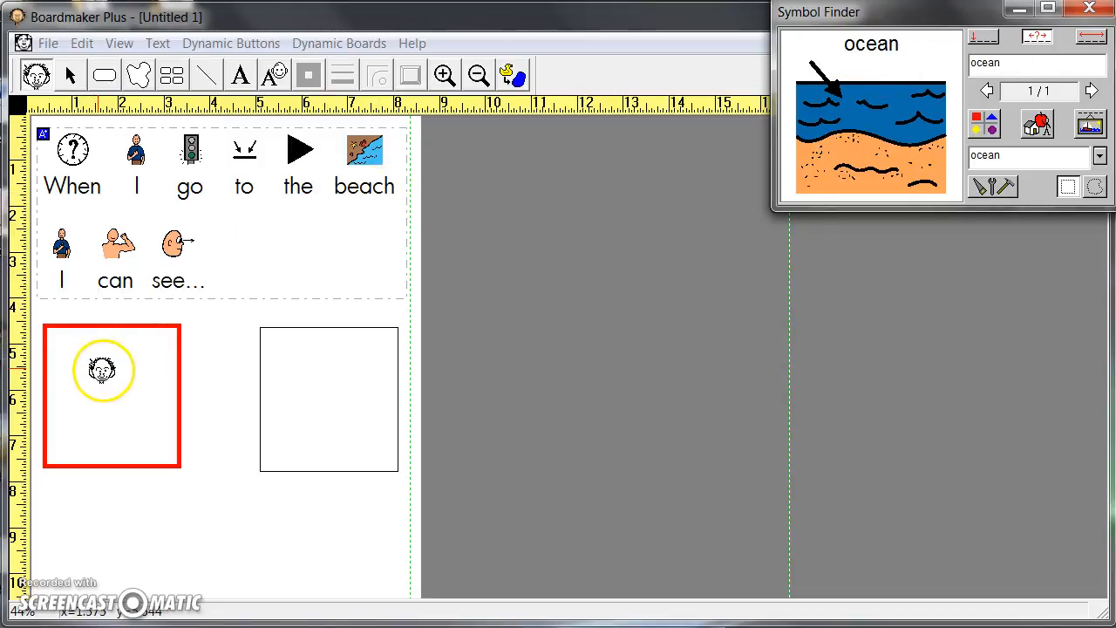
pyautogui.click(99, 369)
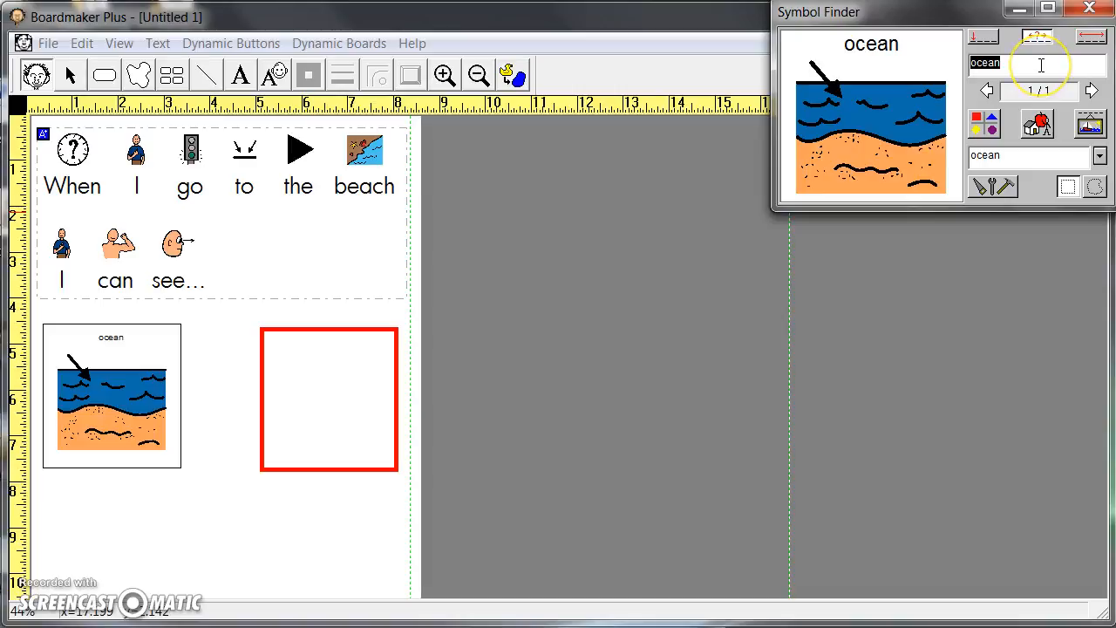
# Step: Search the Symbol Finder for mountains, place the symbol in the empty right square button, and close the finder
pyautogui.press('BackSpace')
pyautogui.write('mo')
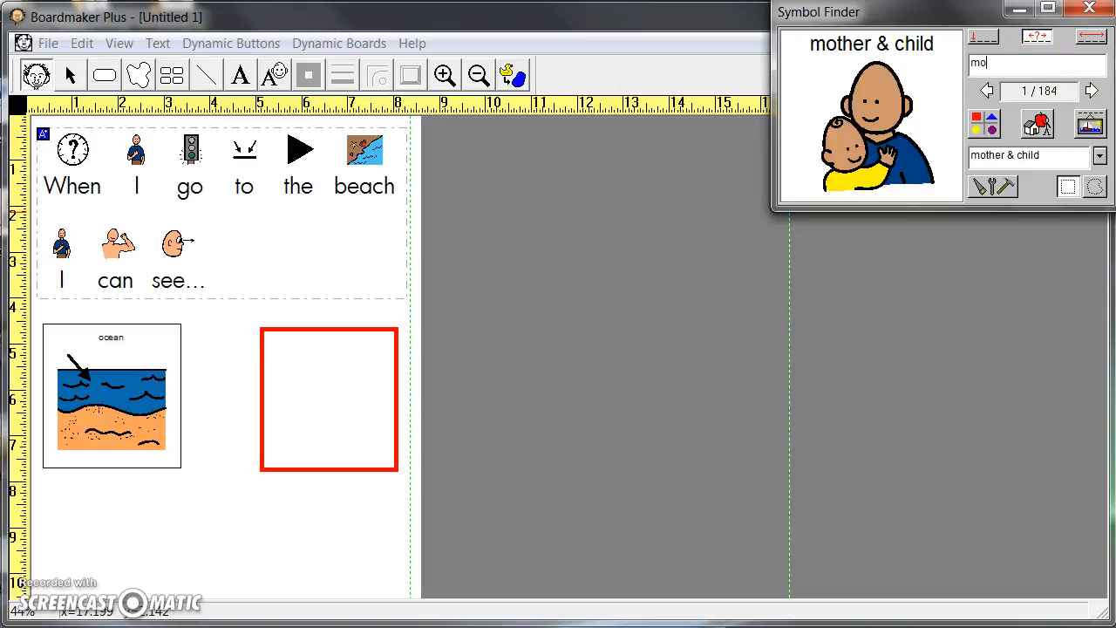
pyautogui.write('untains')
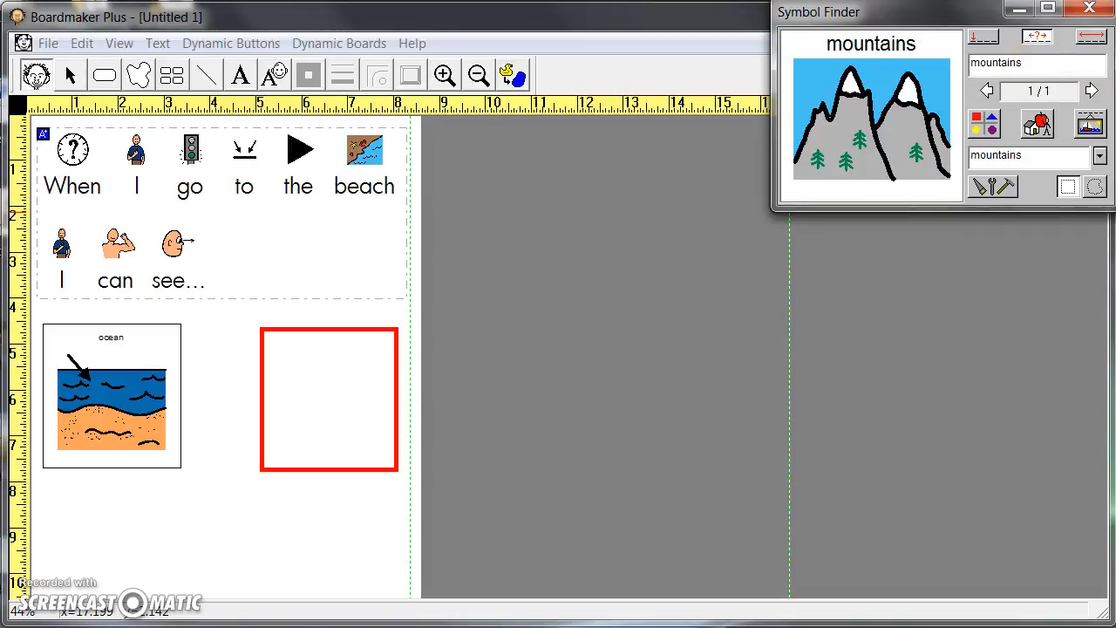
pyautogui.click(392, 381)
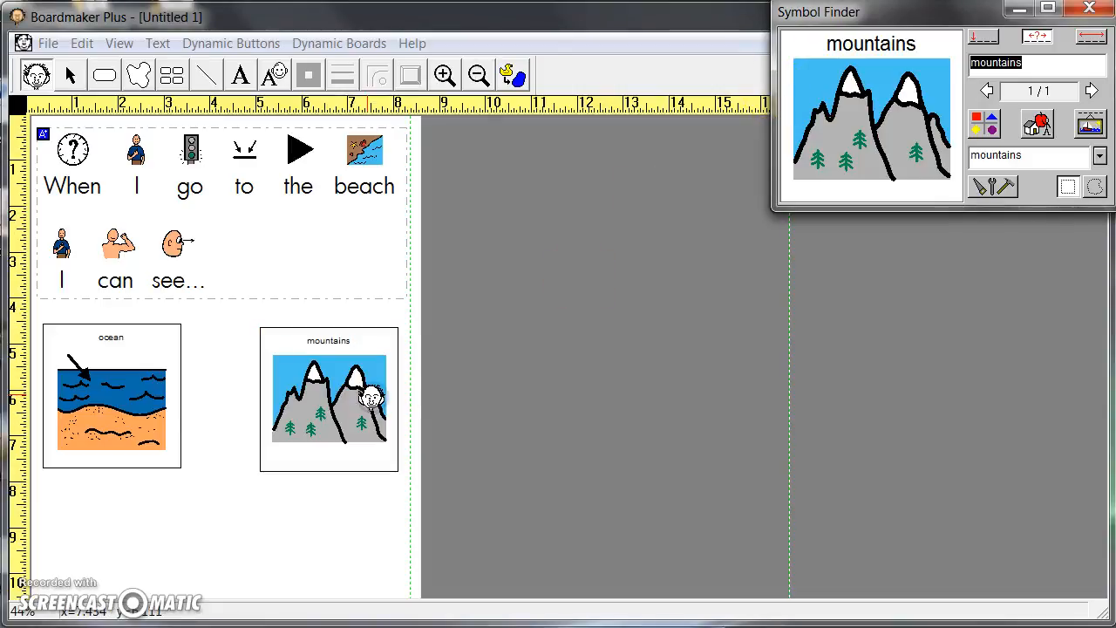
pyautogui.click(1090, 9)
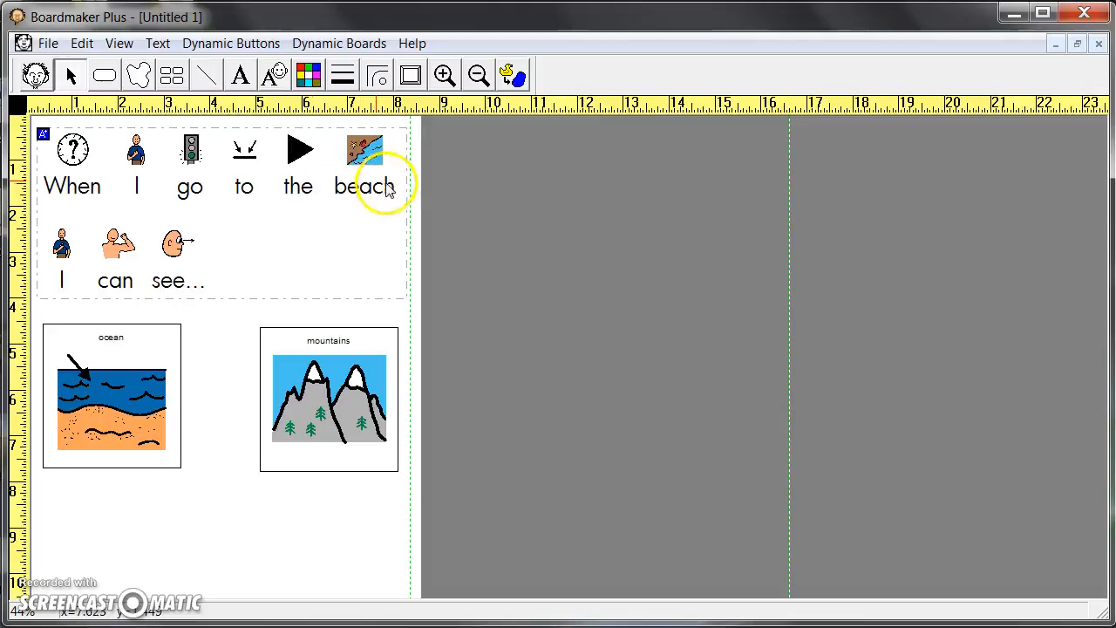
# Step: Set the font size of the Symbolate beach sentence to 24
pyautogui.rightClick(315, 252)
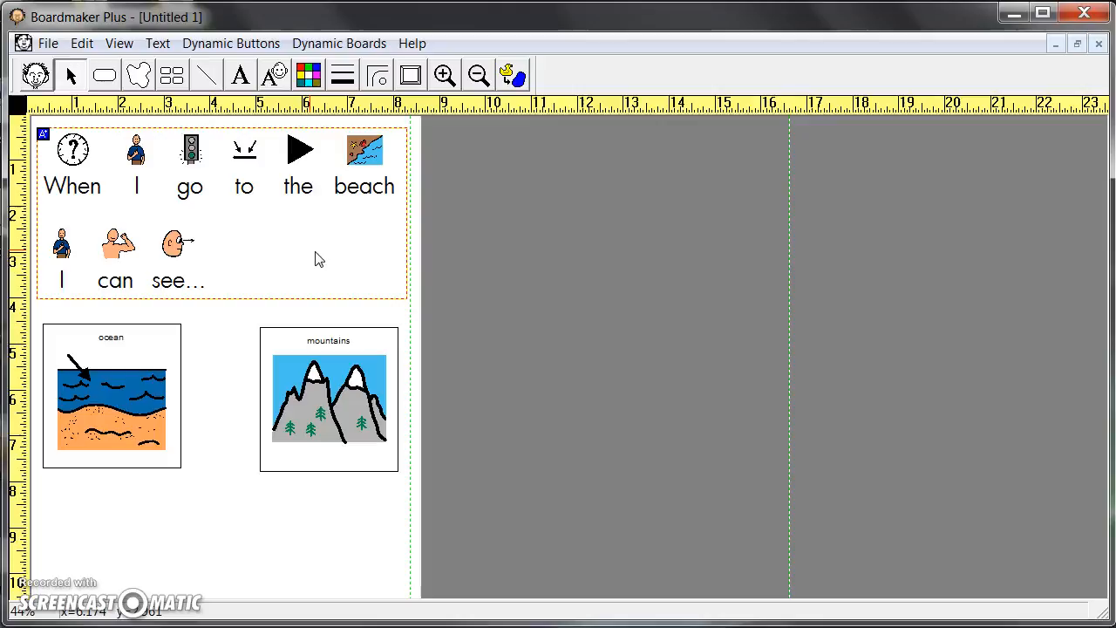
pyautogui.rightClick(316, 253)
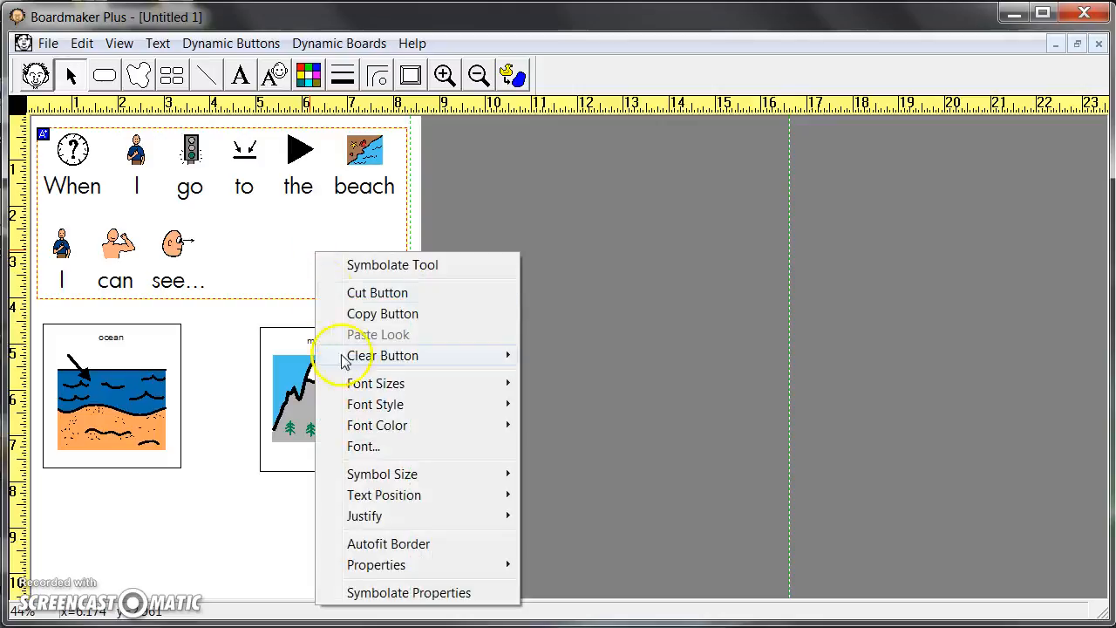
pyautogui.moveTo(363, 386)
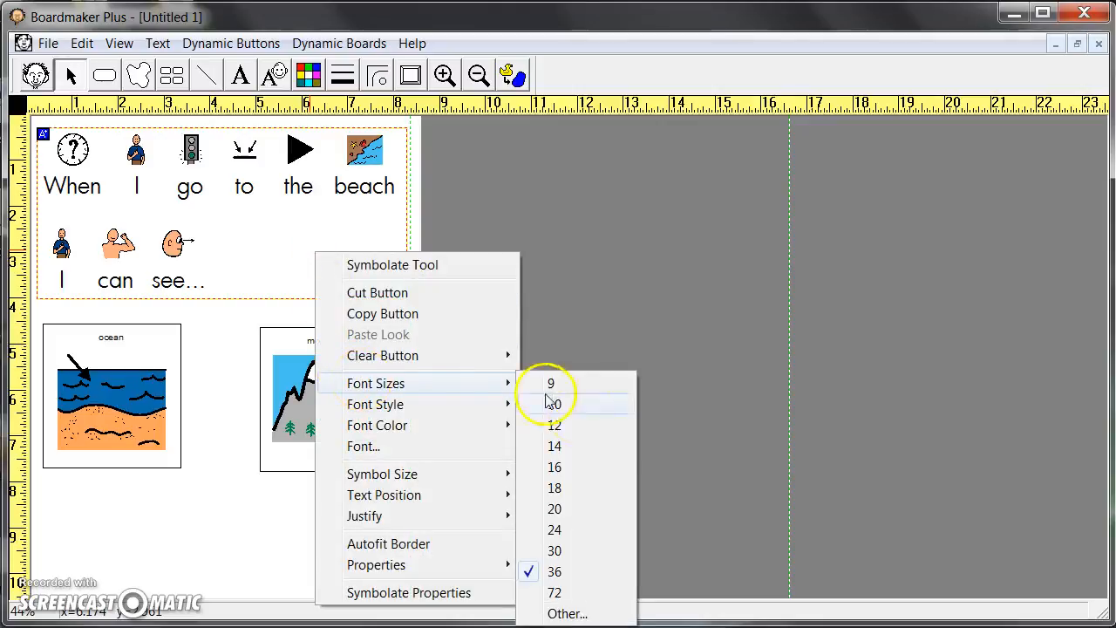
pyautogui.click(583, 533)
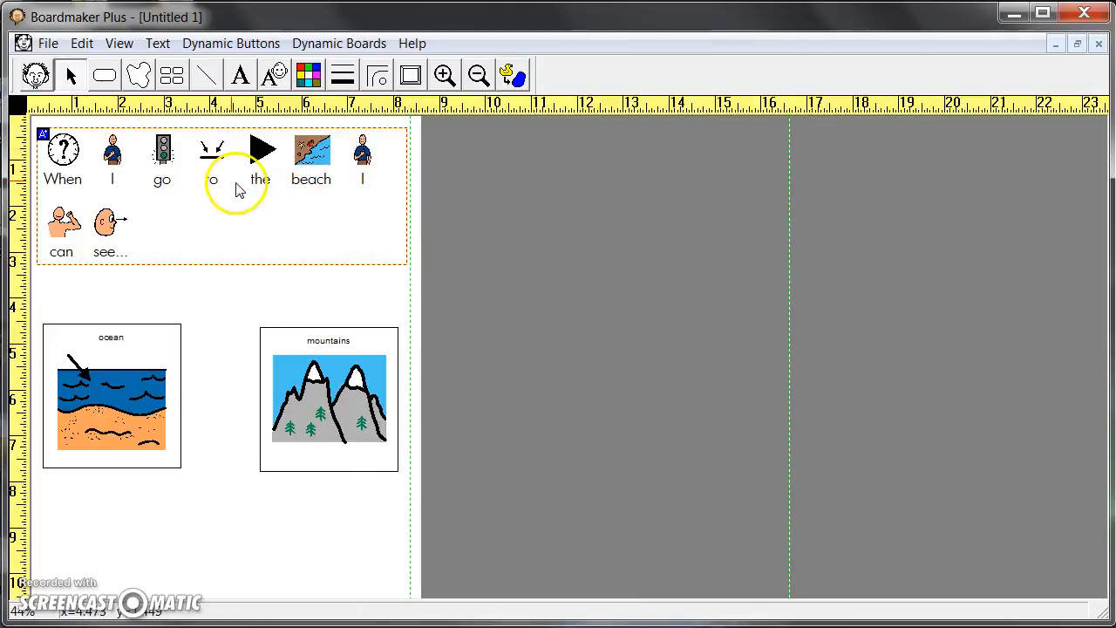
# Step: Make the symbols in the Symbolate sentence smaller by two increments
pyautogui.rightClick(309, 225)
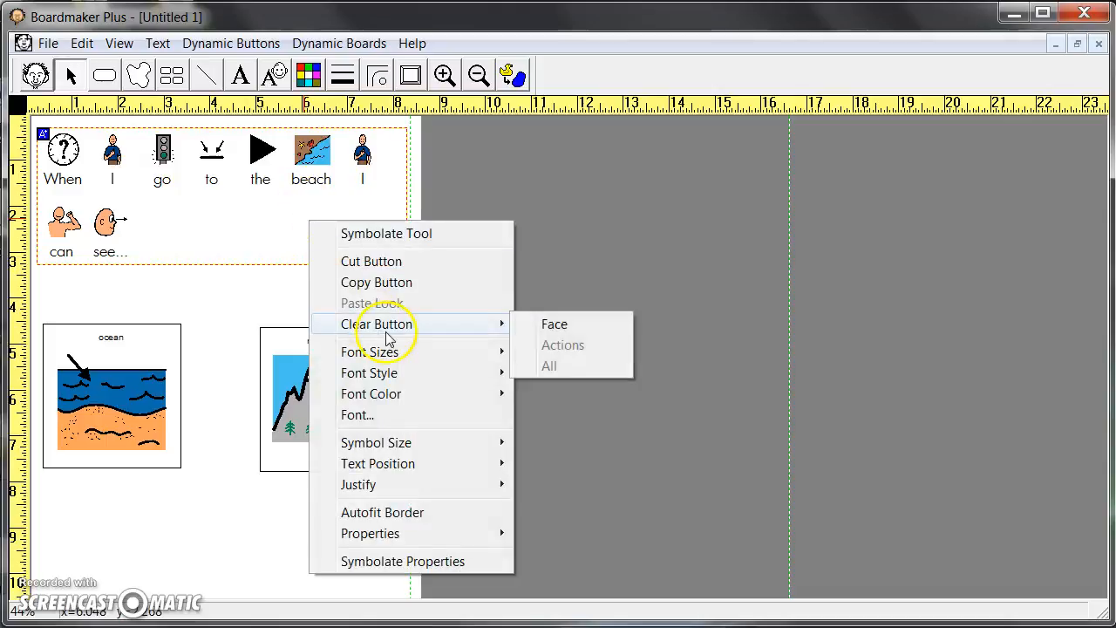
pyautogui.moveTo(430, 445)
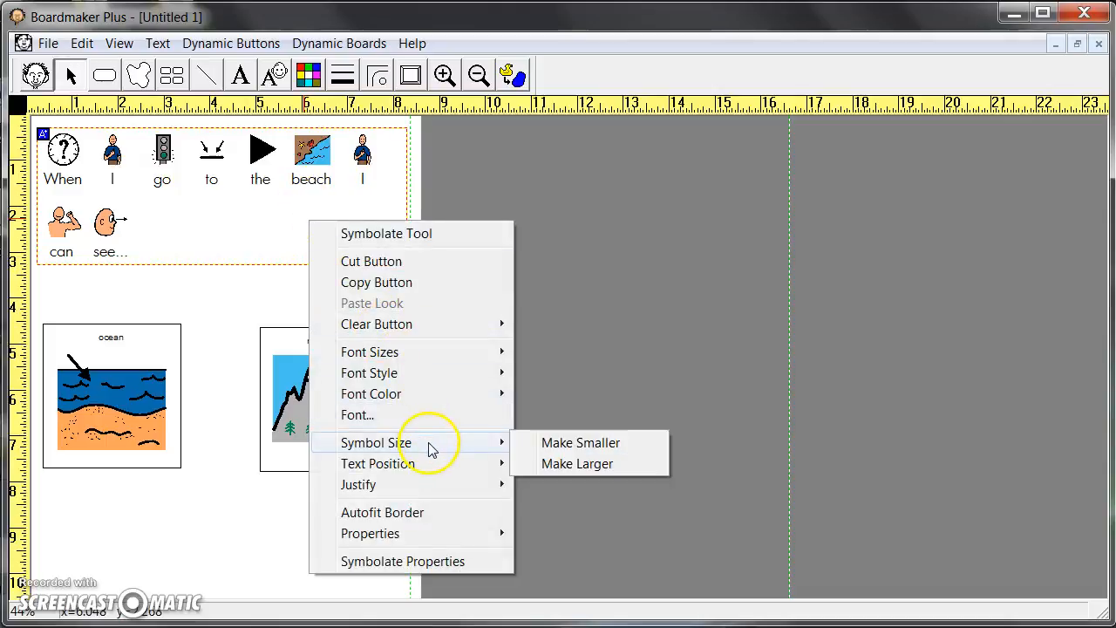
pyautogui.click(563, 444)
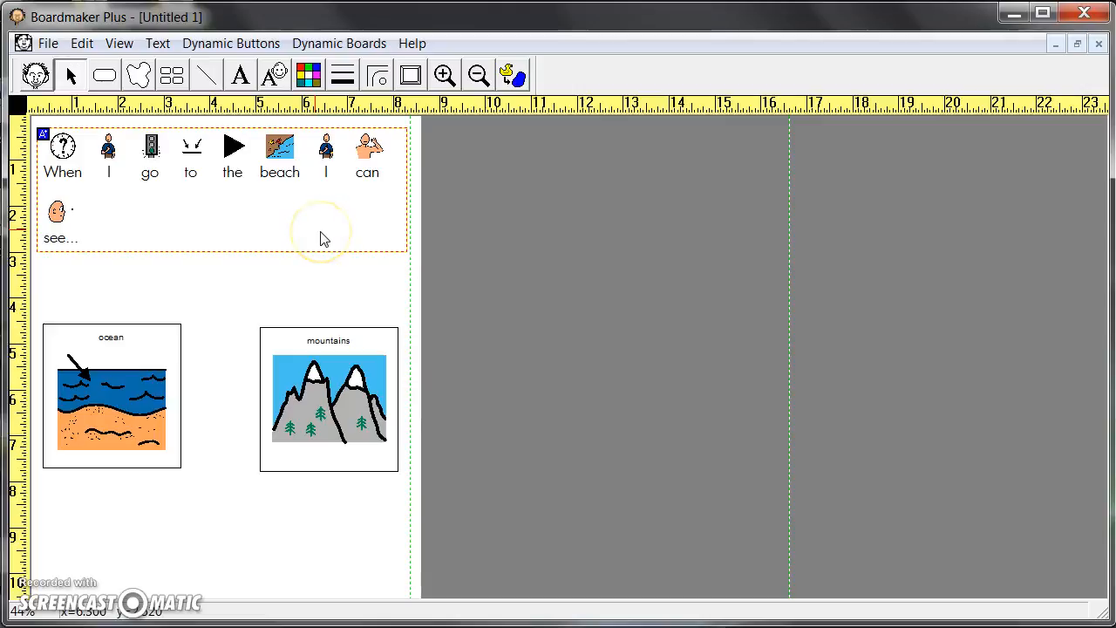
pyautogui.rightClick(320, 236)
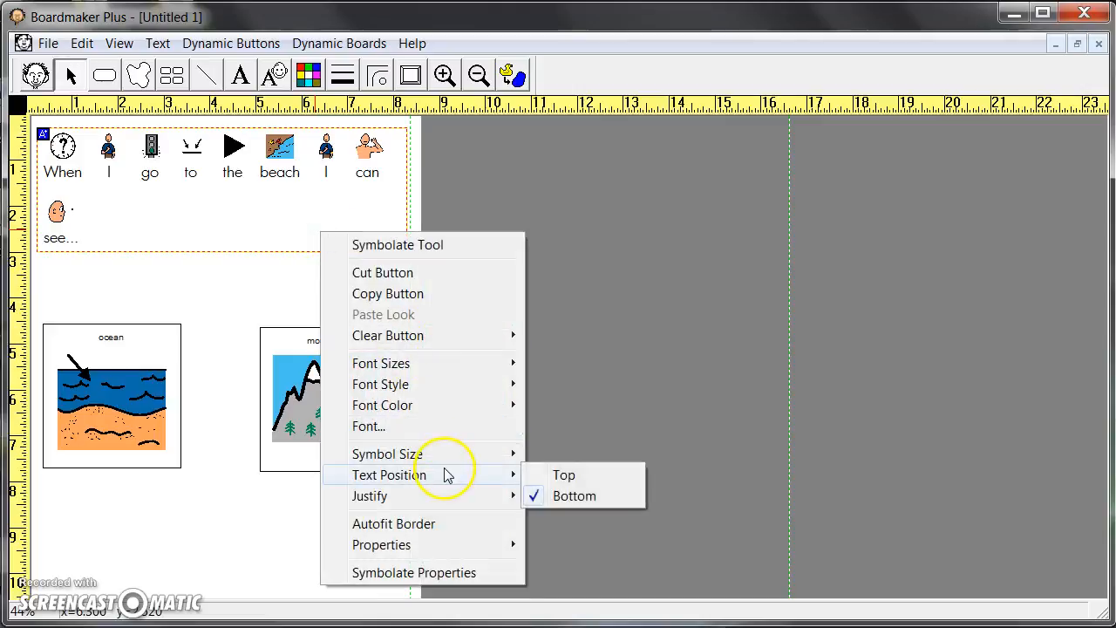
pyautogui.moveTo(515, 455)
pyautogui.click(565, 456)
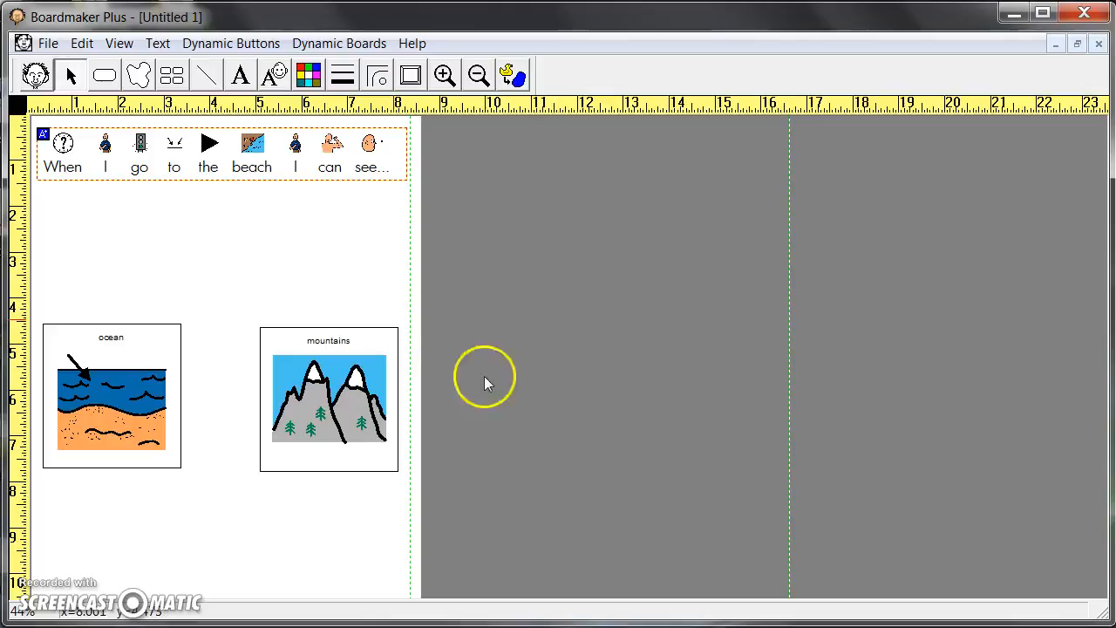
# Step: Select the ocean and mountains buttons together and give both the second-thickest border
pyautogui.click(183, 294)
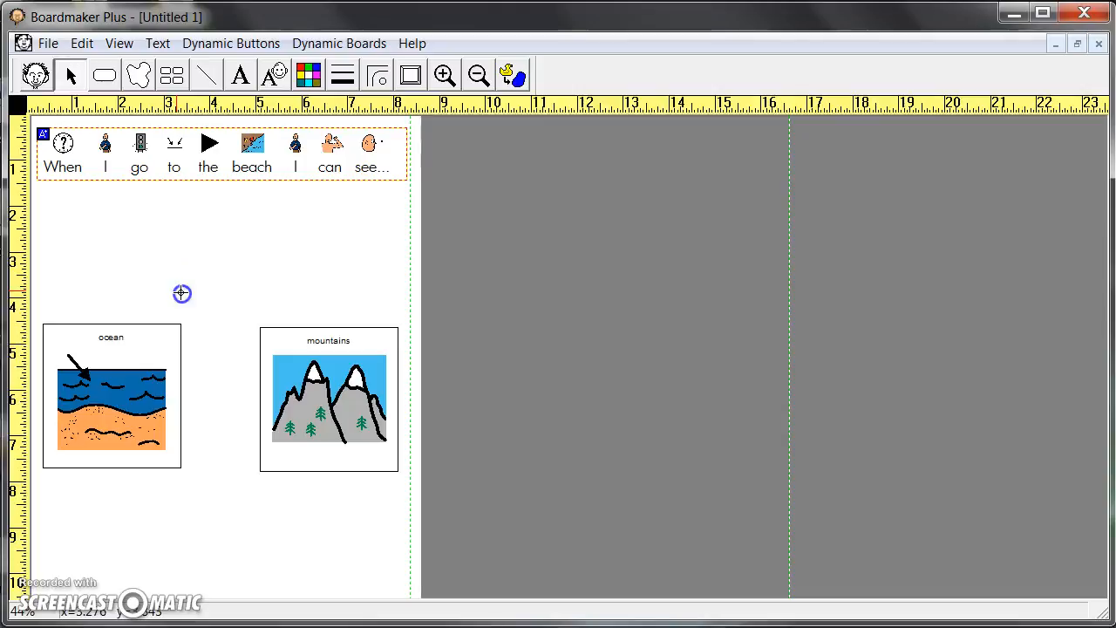
pyautogui.moveTo(185, 273); pyautogui.dragTo(350, 408)
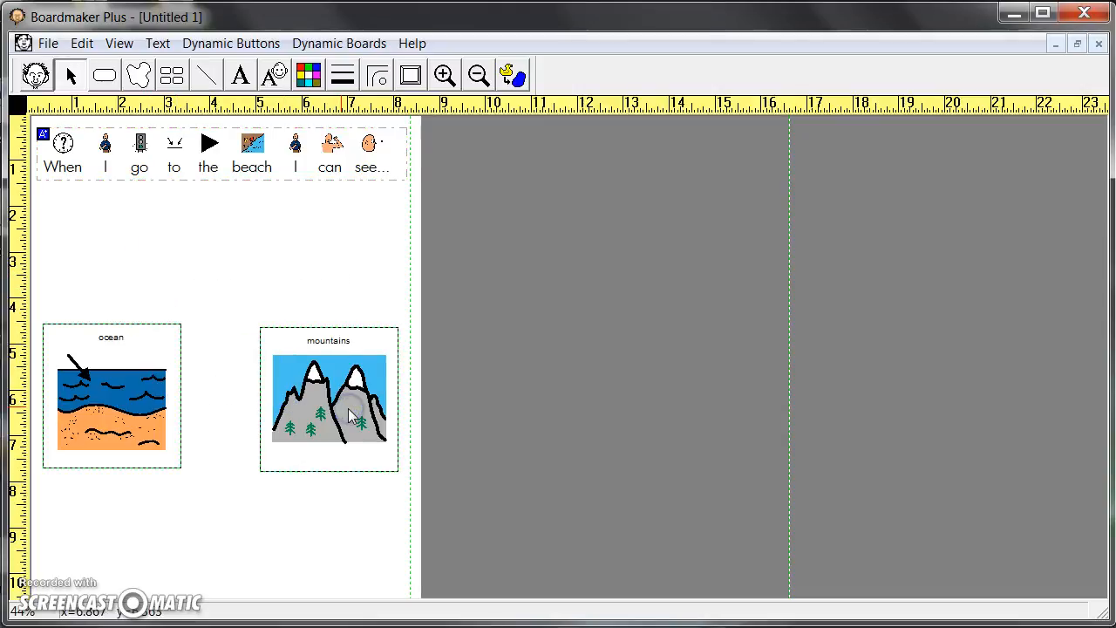
pyautogui.click(342, 75)
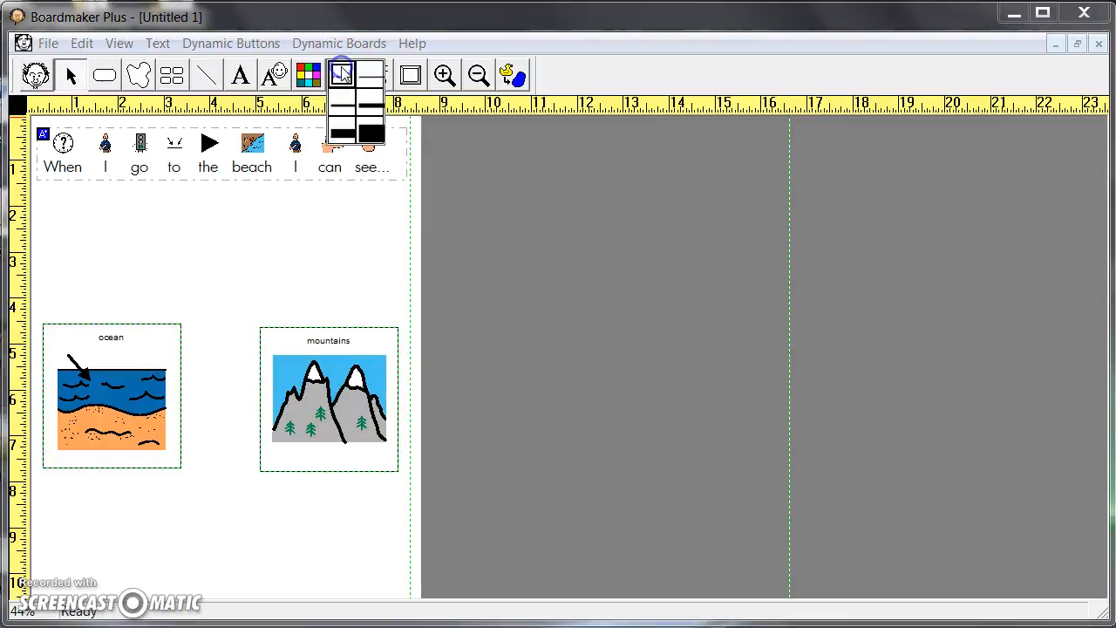
pyautogui.click(342, 131)
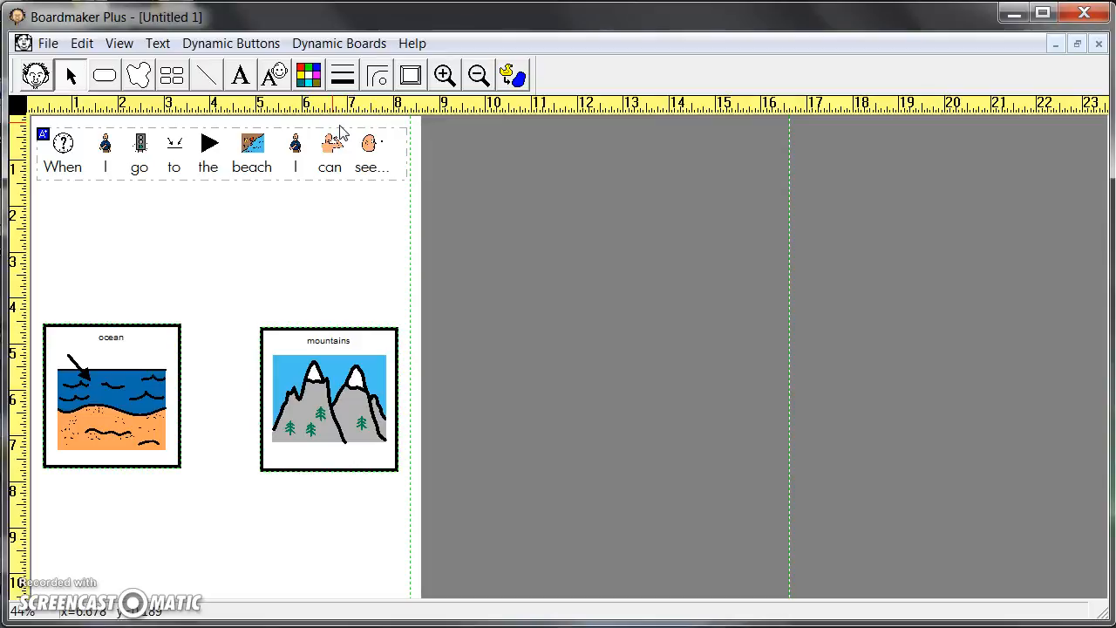
# Step: Set the border color of the selected ocean and mountains buttons to bright red
pyautogui.click(308, 75)
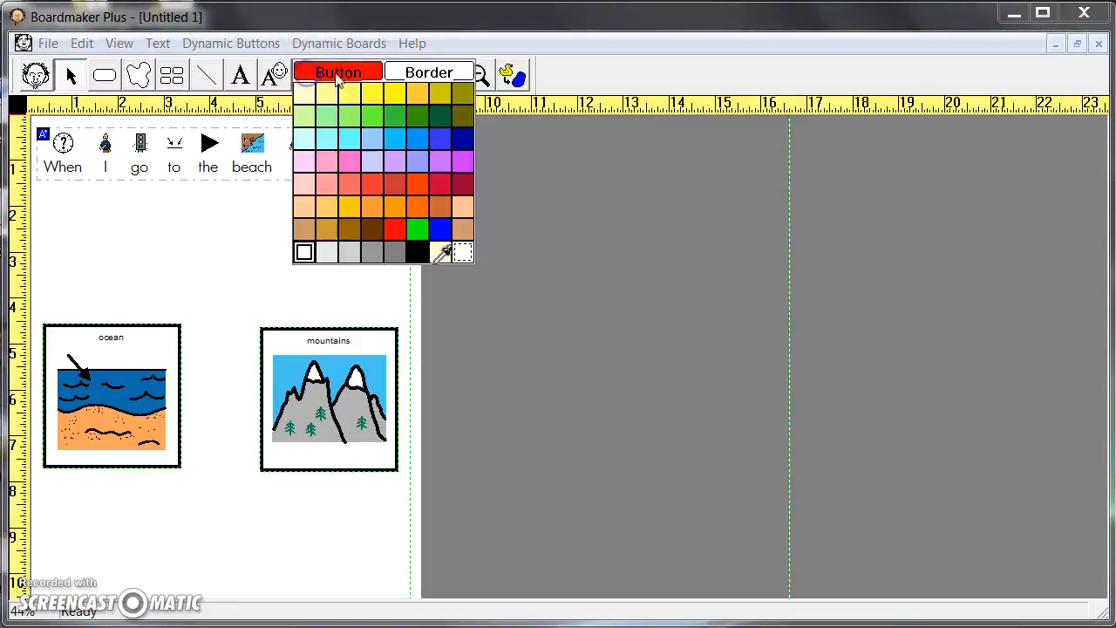
pyautogui.click(413, 76)
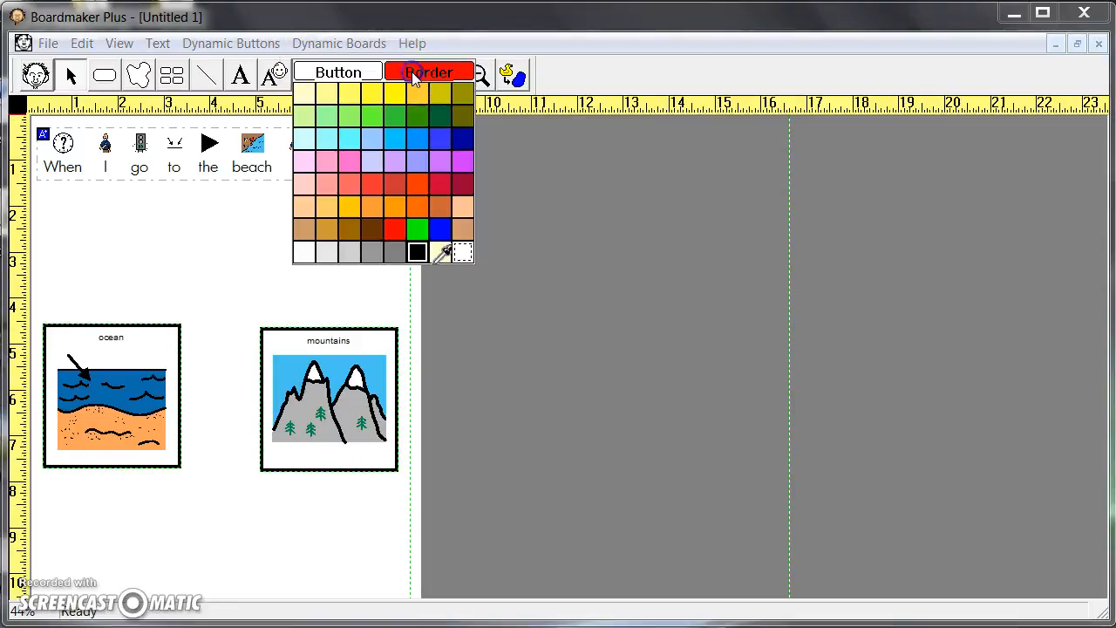
pyautogui.click(394, 228)
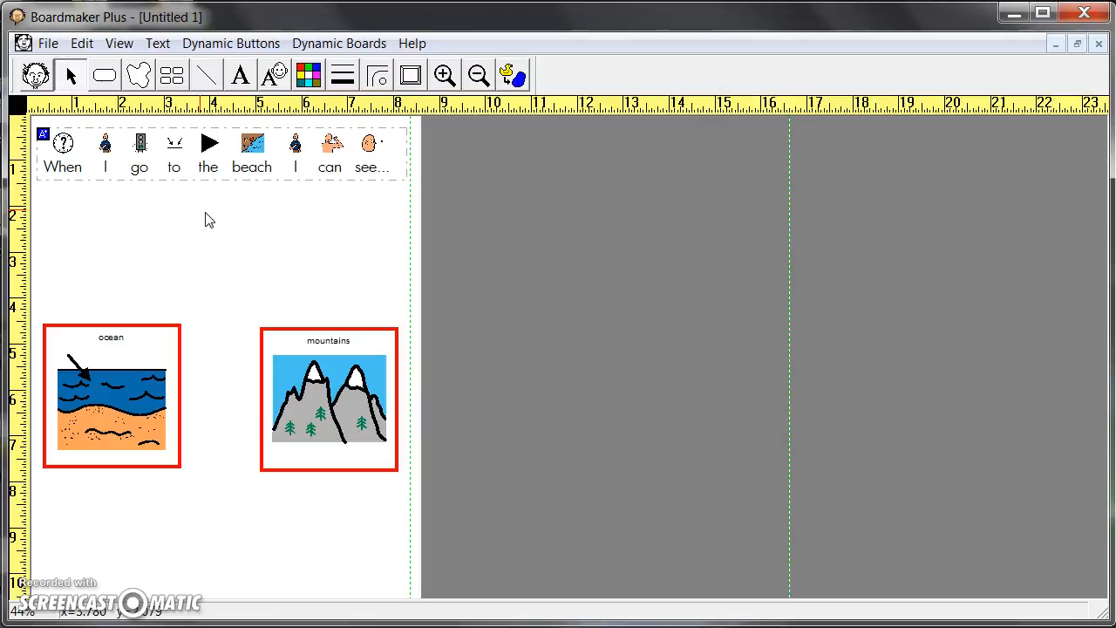
# Step: Assign a Speak Message action to the Symbolate sentence using its button text, and preview the speech
pyautogui.click(394, 160)
pyautogui.click(111, 360)
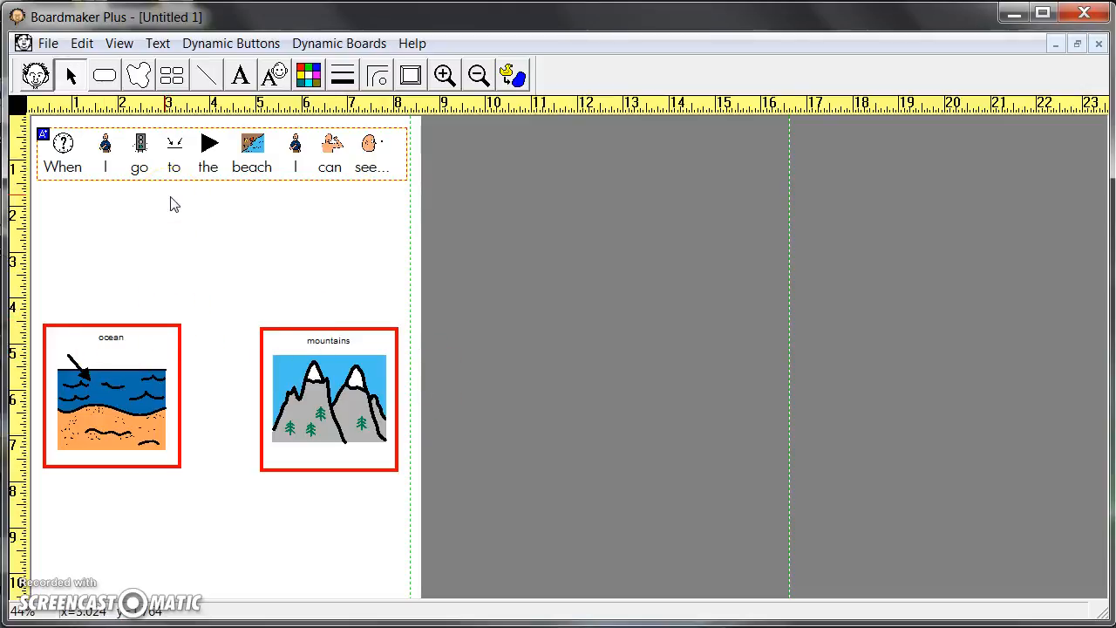
pyautogui.doubleClick(388, 158)
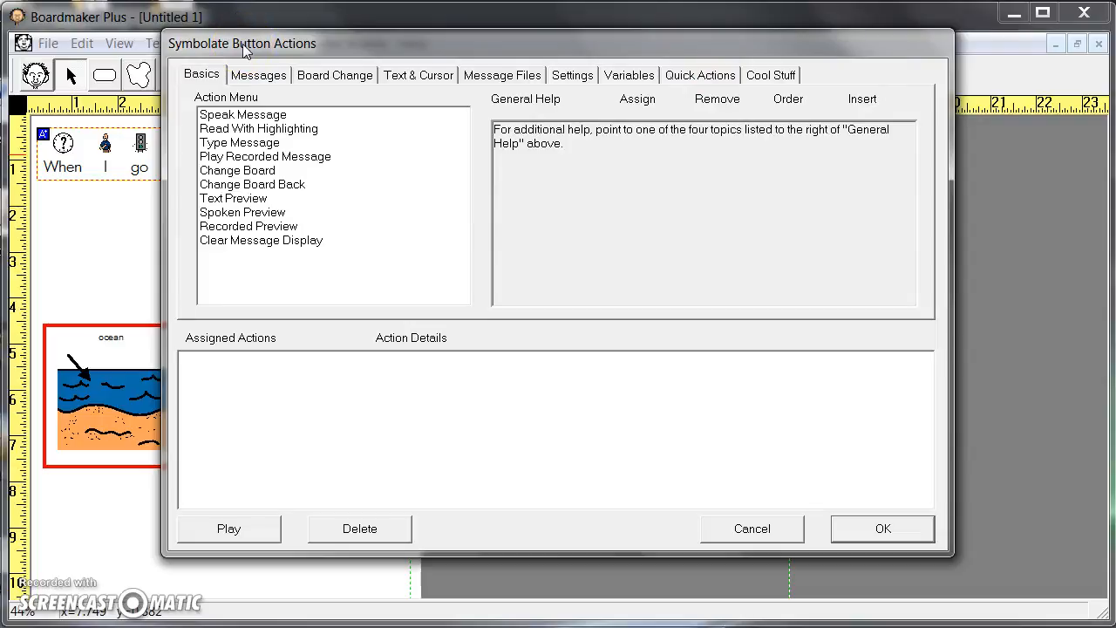
pyautogui.click(246, 116)
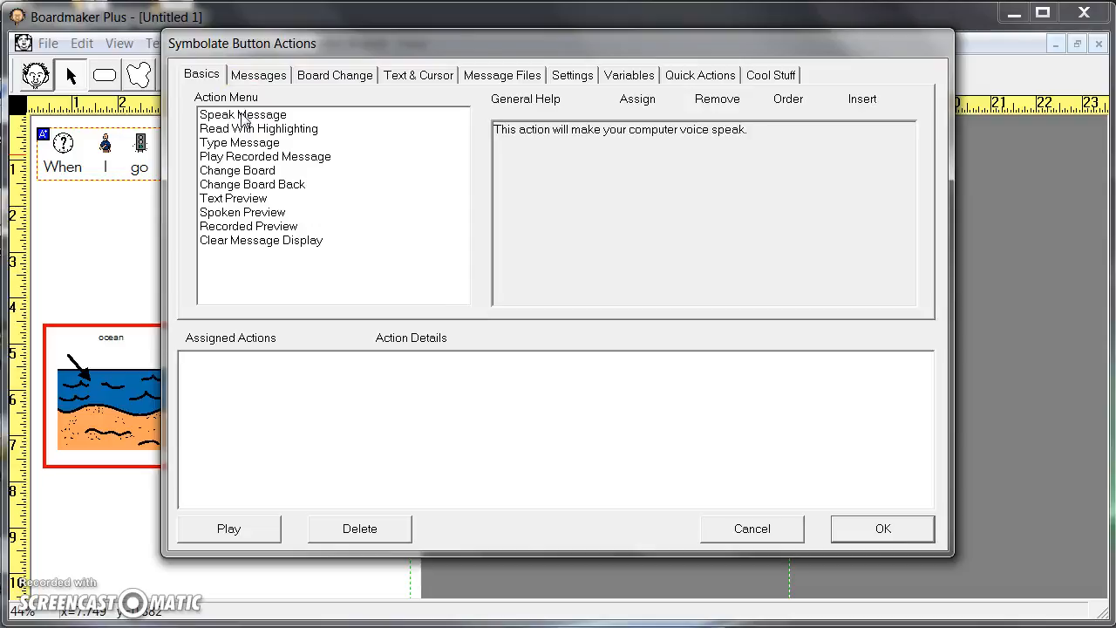
pyautogui.doubleClick(246, 117)
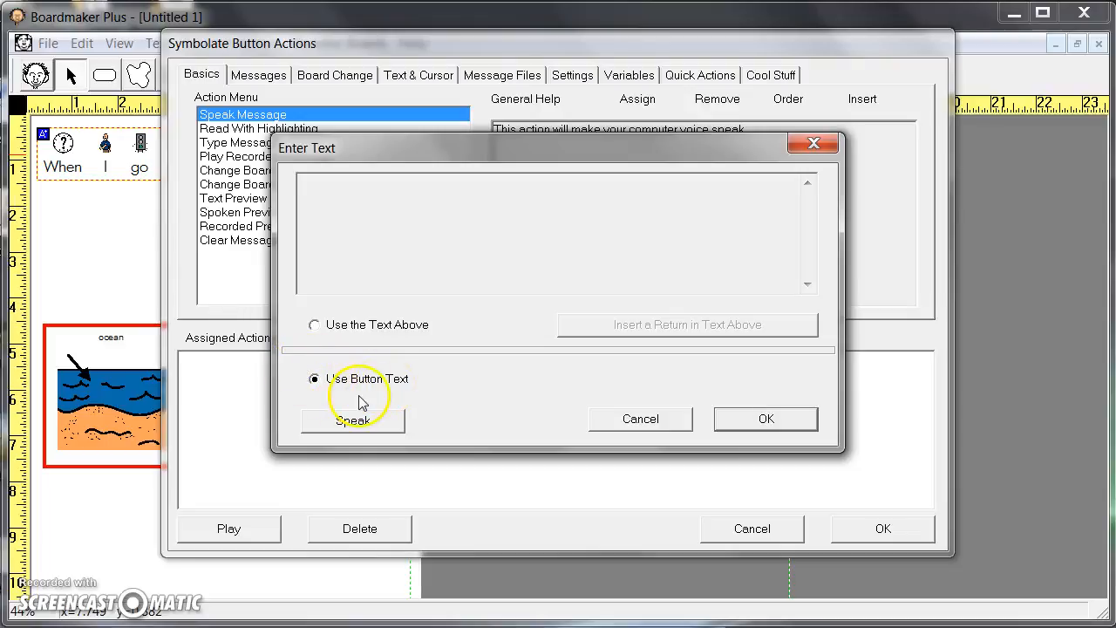
pyautogui.click(347, 420)
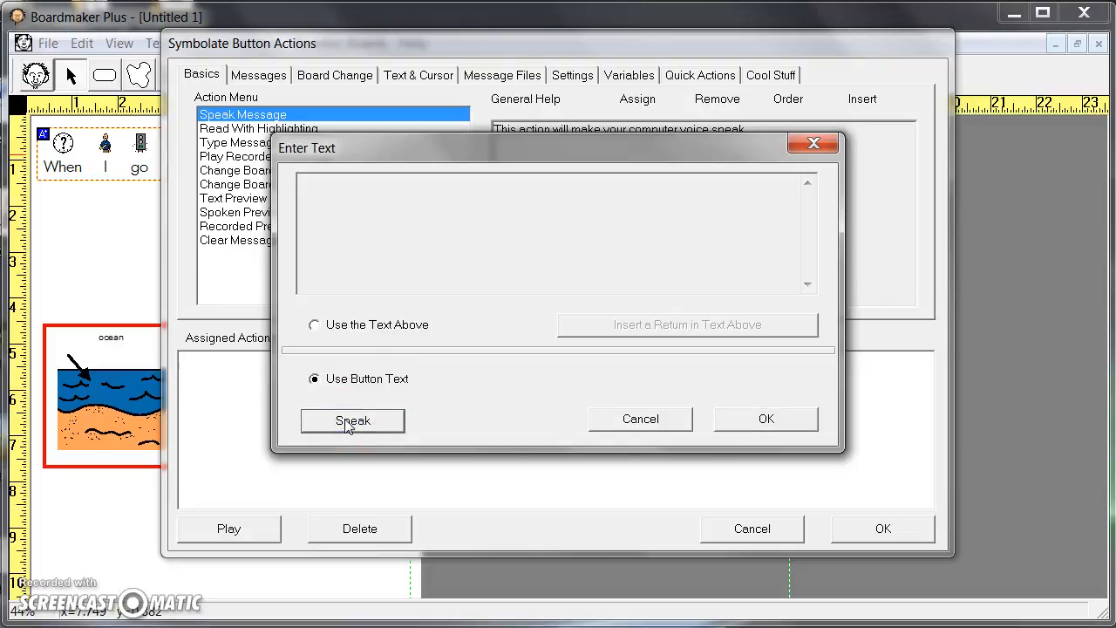
pyautogui.click(773, 427)
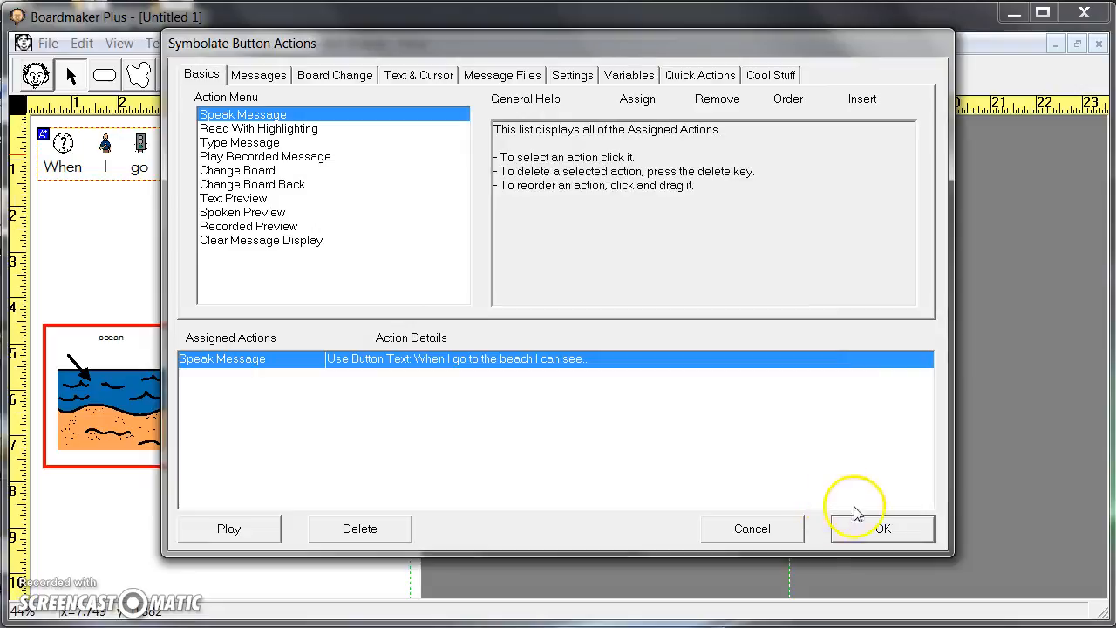
pyautogui.click(859, 525)
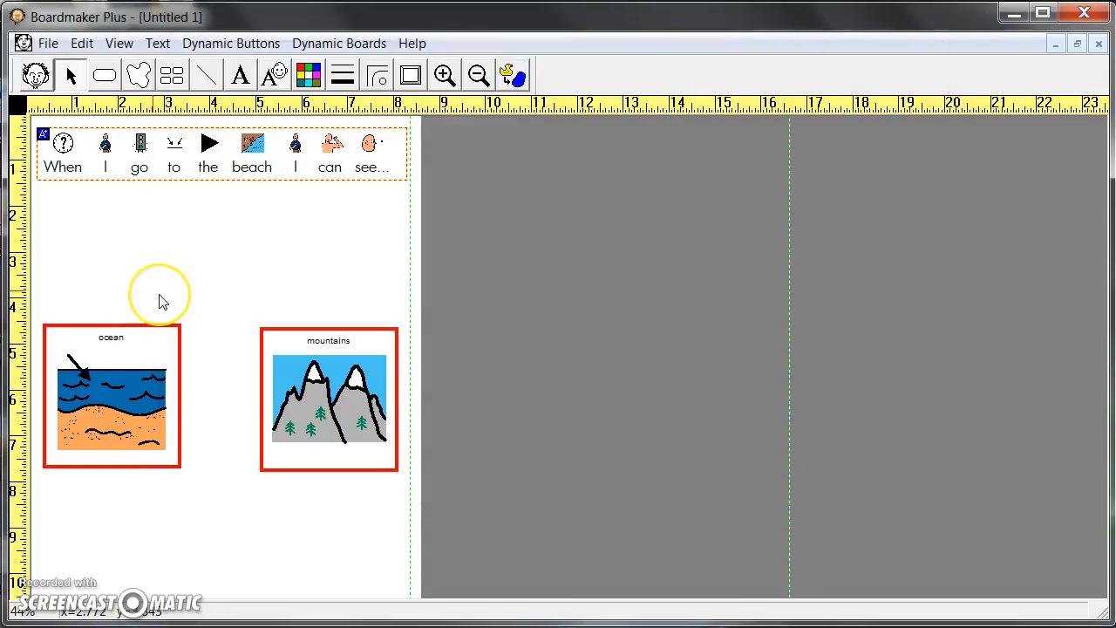
# Step: Assign the ocean button a Speak Message action with the text "great job. This is the correct answer"
pyautogui.click(174, 353)
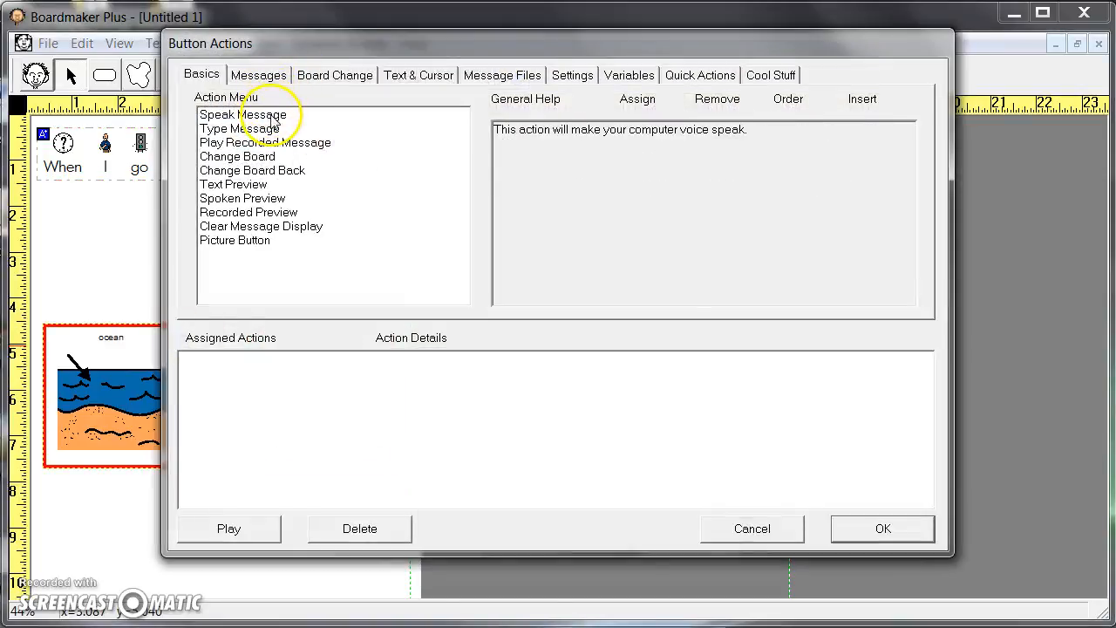
pyautogui.doubleClick(273, 116)
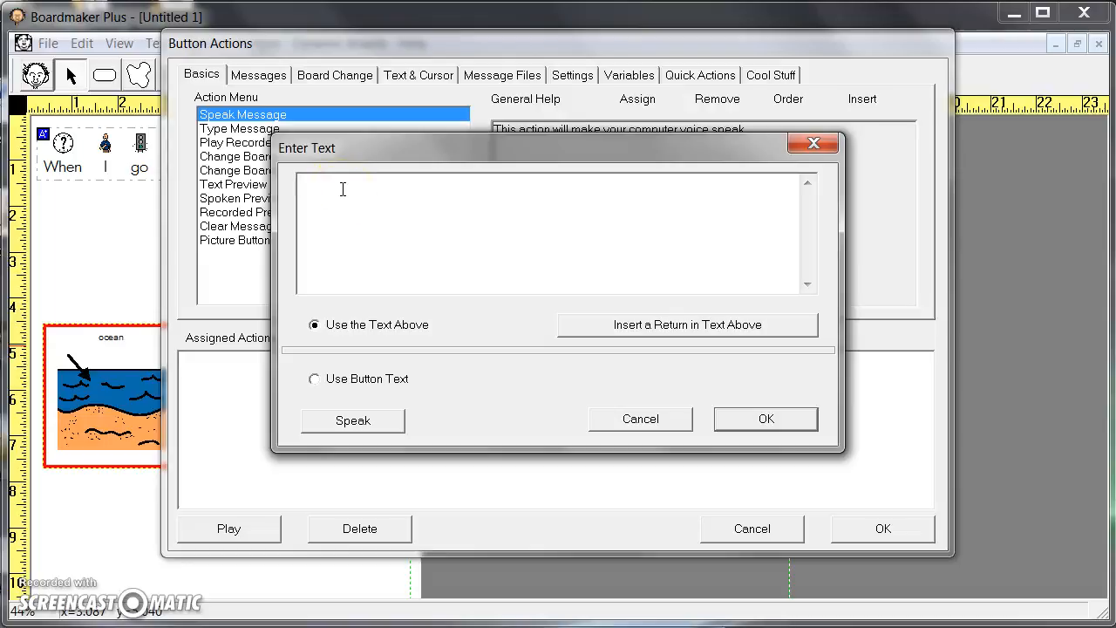
pyautogui.write('great job. This si the correct answer')
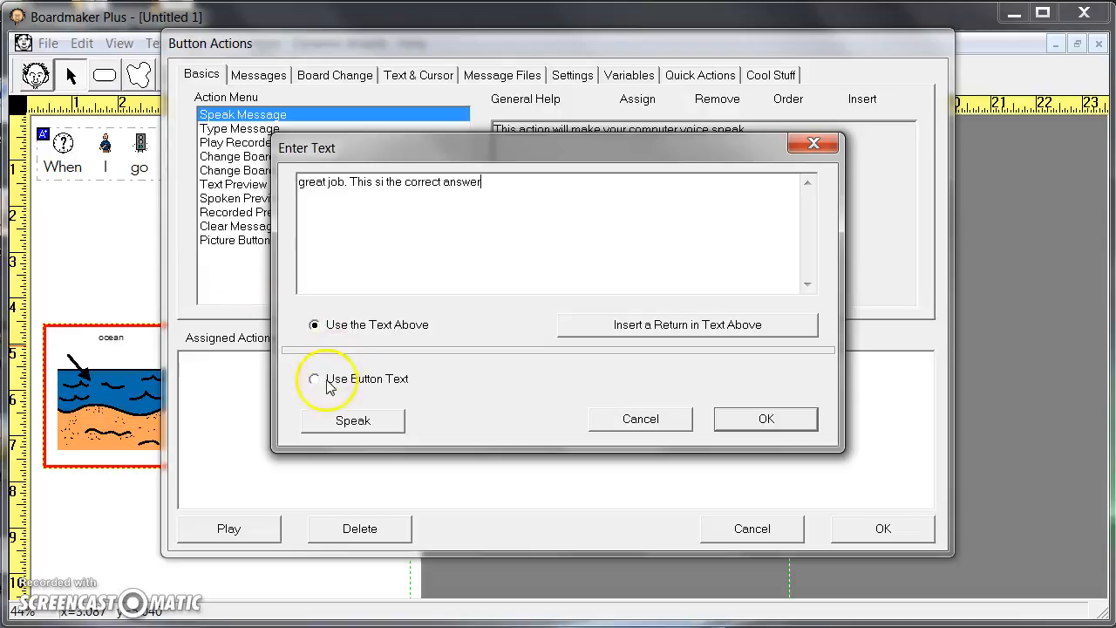
pyautogui.click(344, 421)
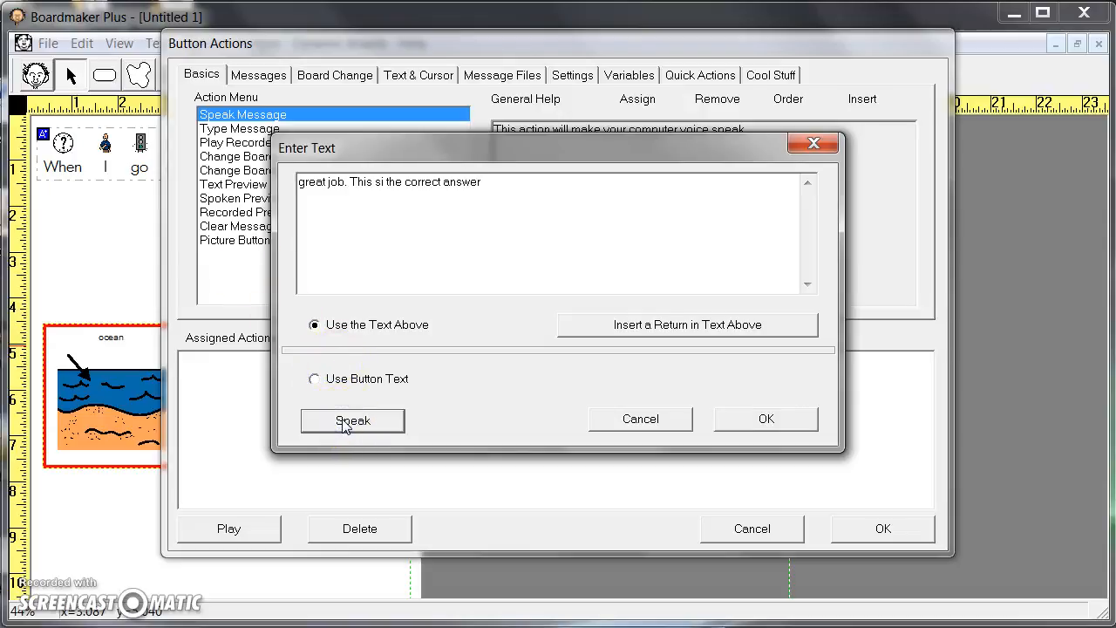
pyautogui.click(384, 185)
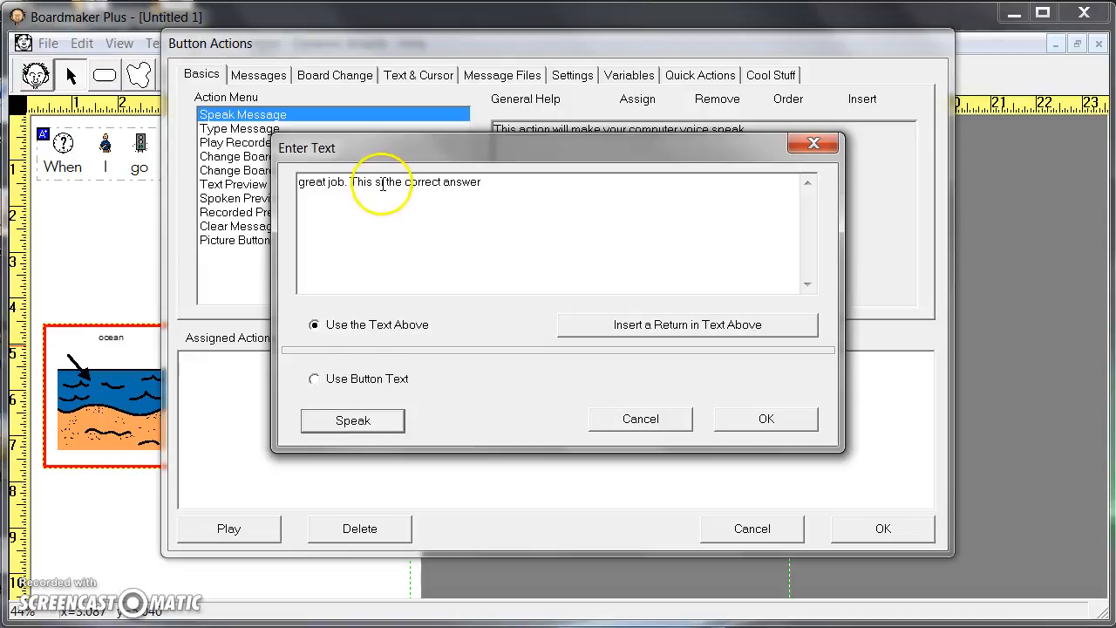
pyautogui.press('BackSpace')
pyautogui.press('BackSpace')
pyautogui.write('is')
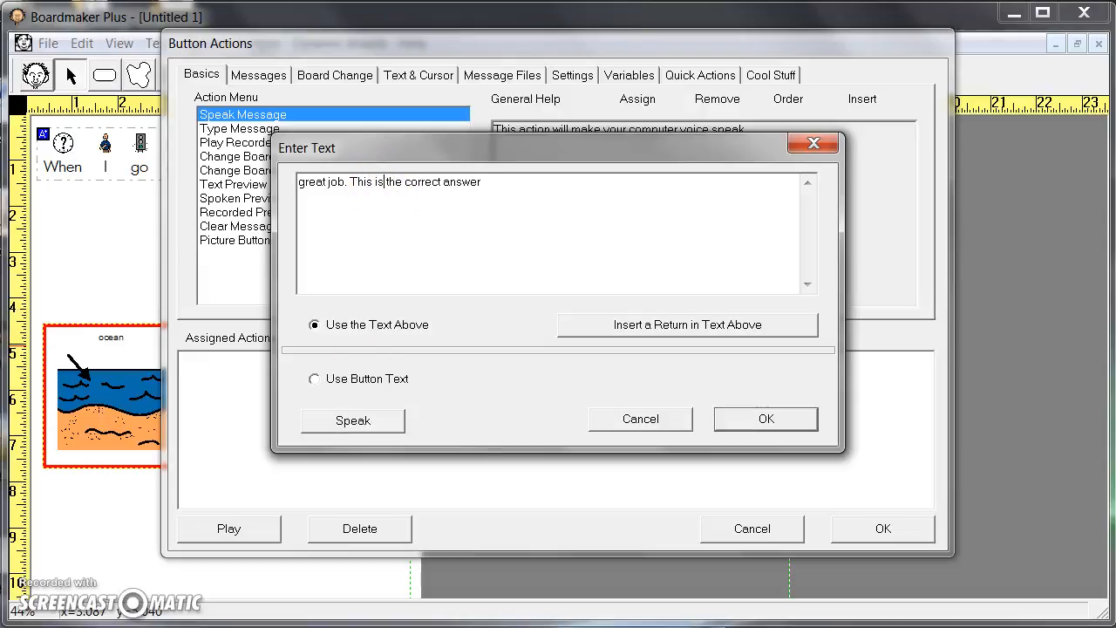
pyautogui.click(781, 425)
pyautogui.click(914, 534)
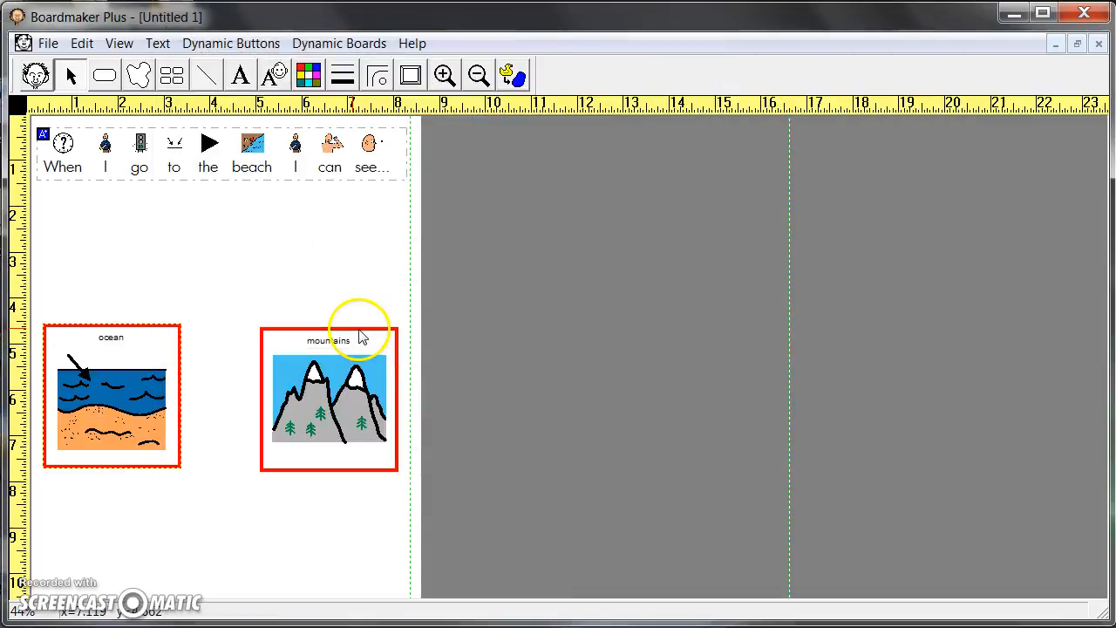
# Step: Assign the mountains button a Speak Message action with the text "this is not the correct answer. try again", previewing the speech
pyautogui.click(275, 346)
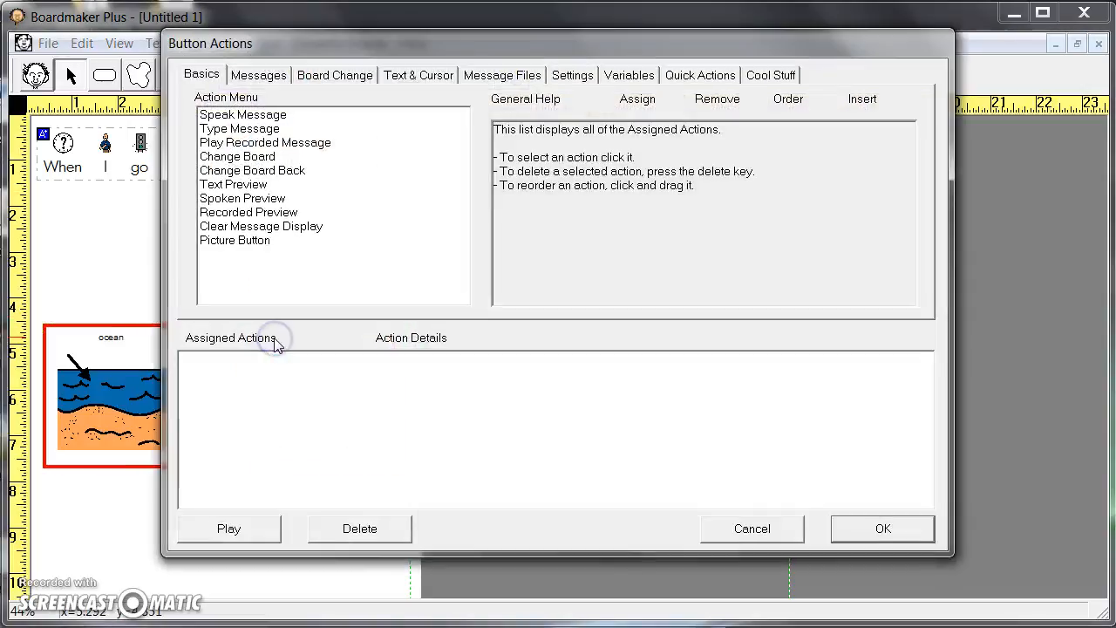
pyautogui.doubleClick(277, 114)
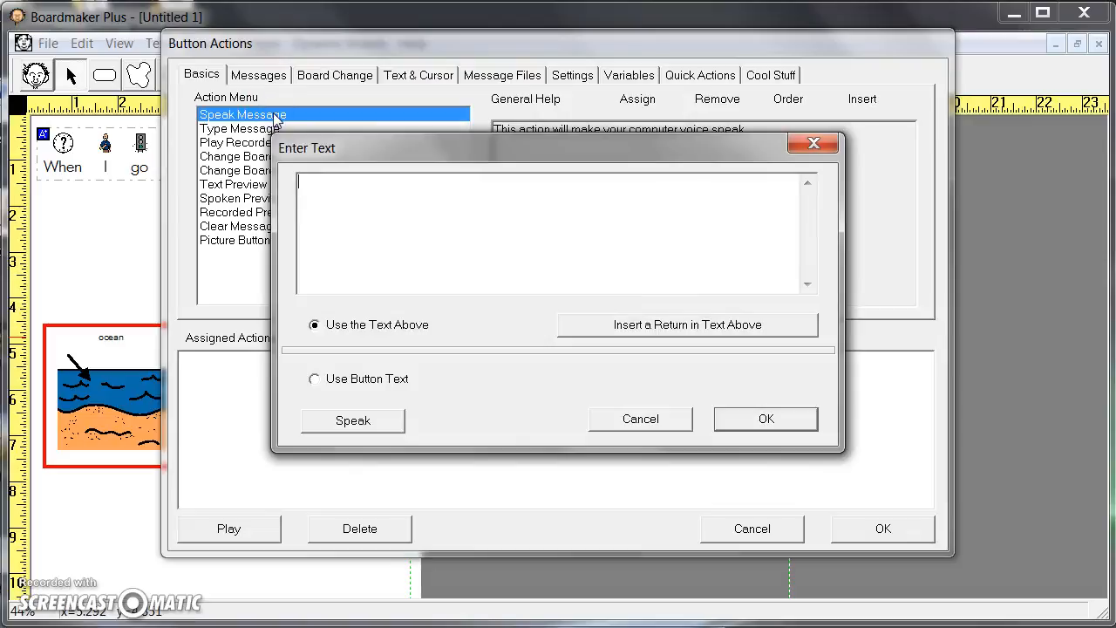
pyautogui.click(343, 196)
pyautogui.write('this is not the correct answ')
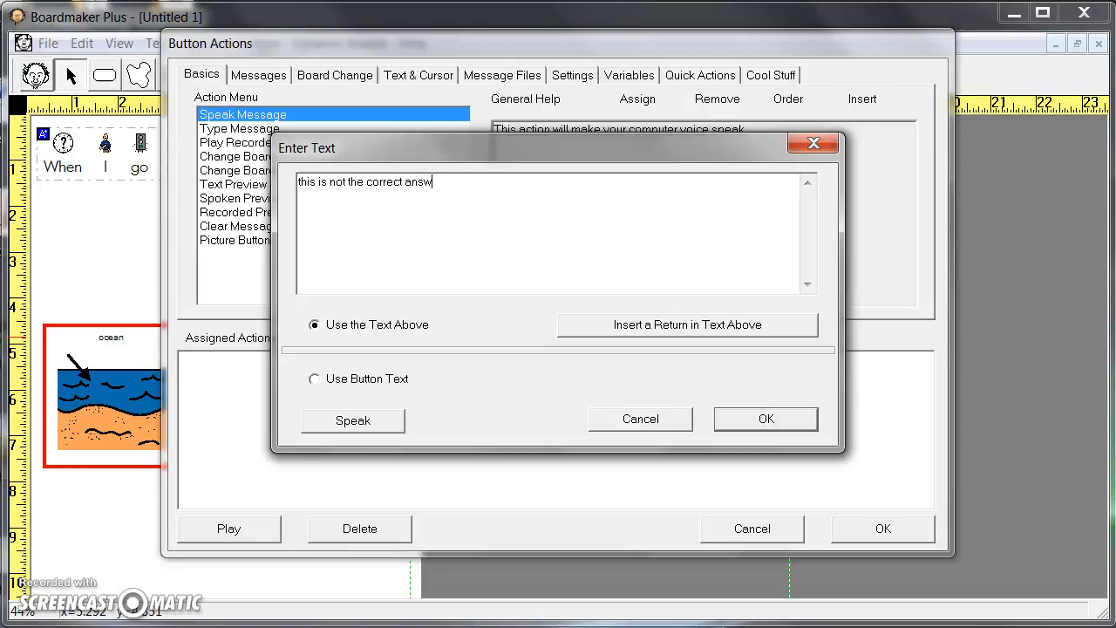
pyautogui.write('er. try again')
pyautogui.click(360, 422)
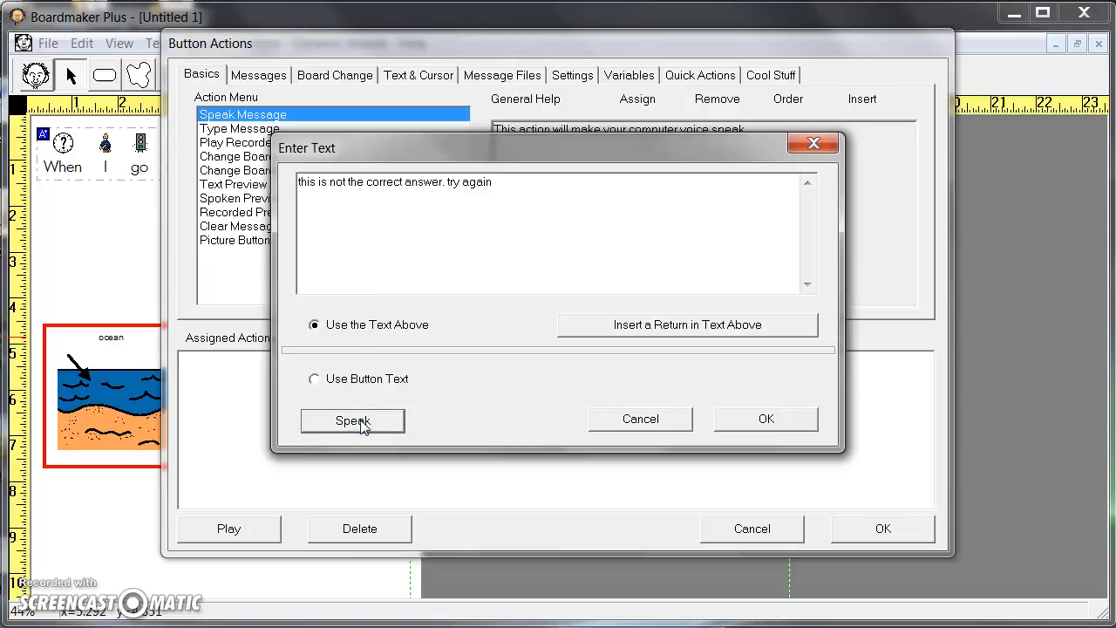
pyautogui.click(788, 427)
pyautogui.click(873, 526)
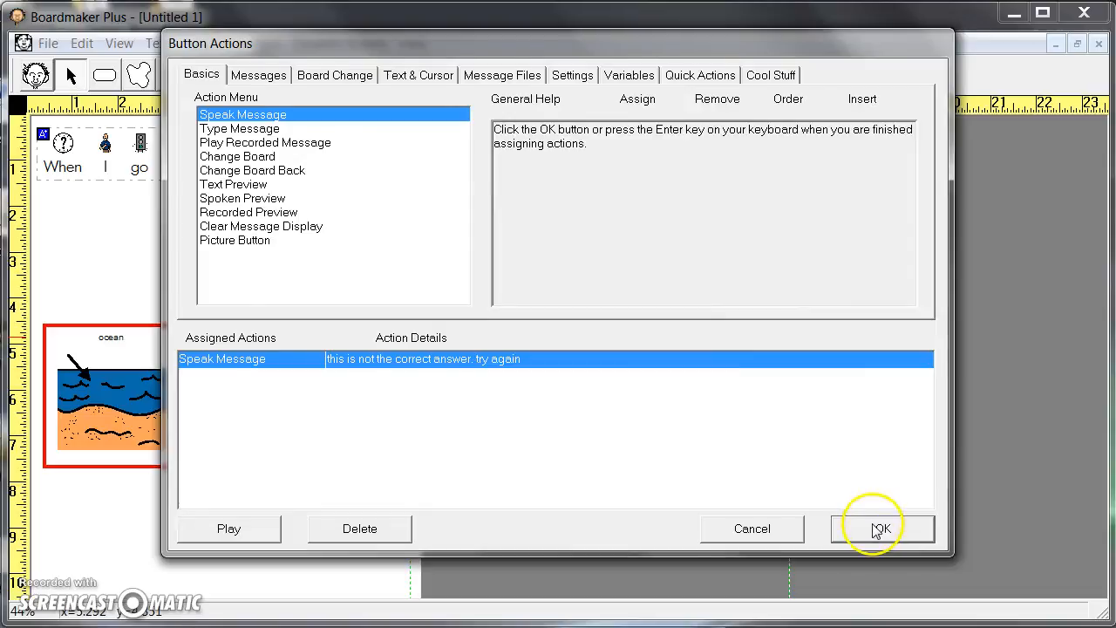
# Step: Switch the board to Use mode and test the spoken feedback of the ocean and mountains buttons
pyautogui.click(305, 226)
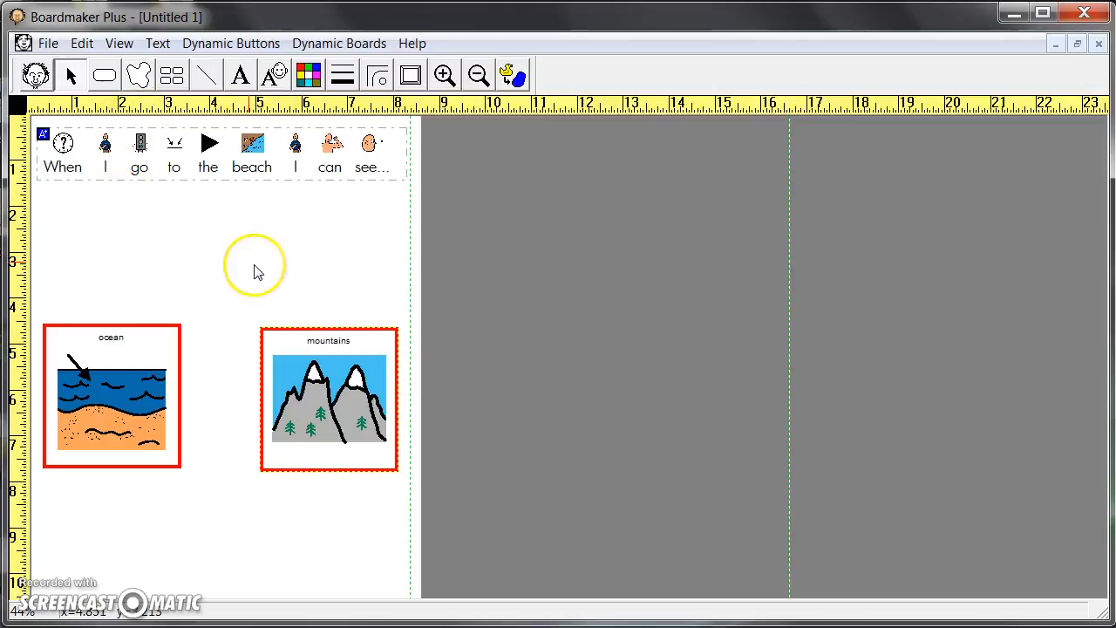
pyautogui.click(339, 48)
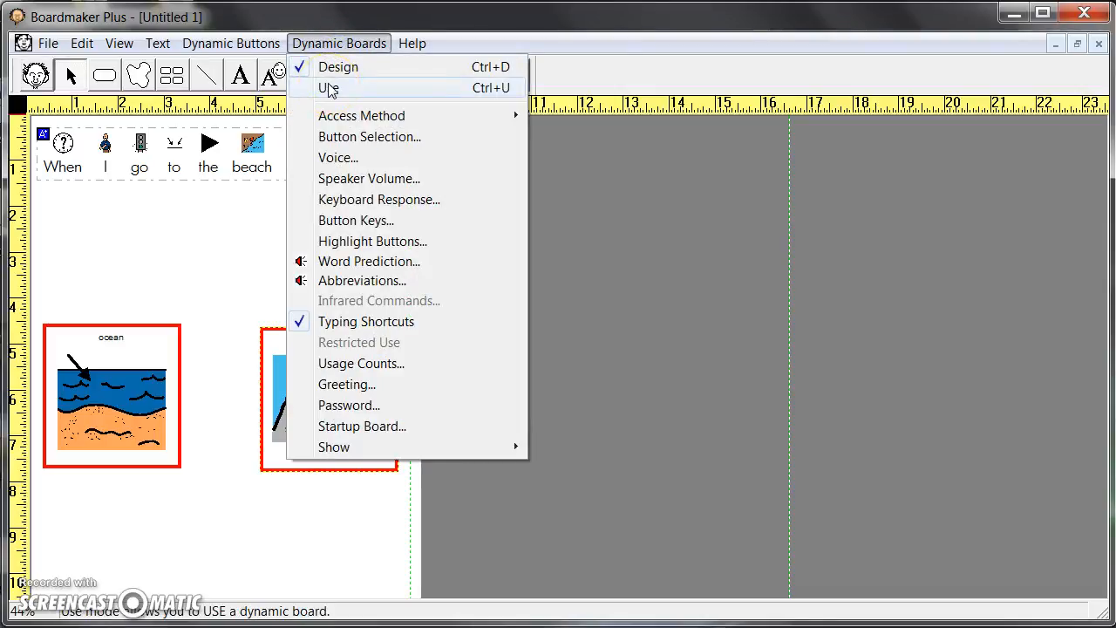
pyautogui.click(328, 88)
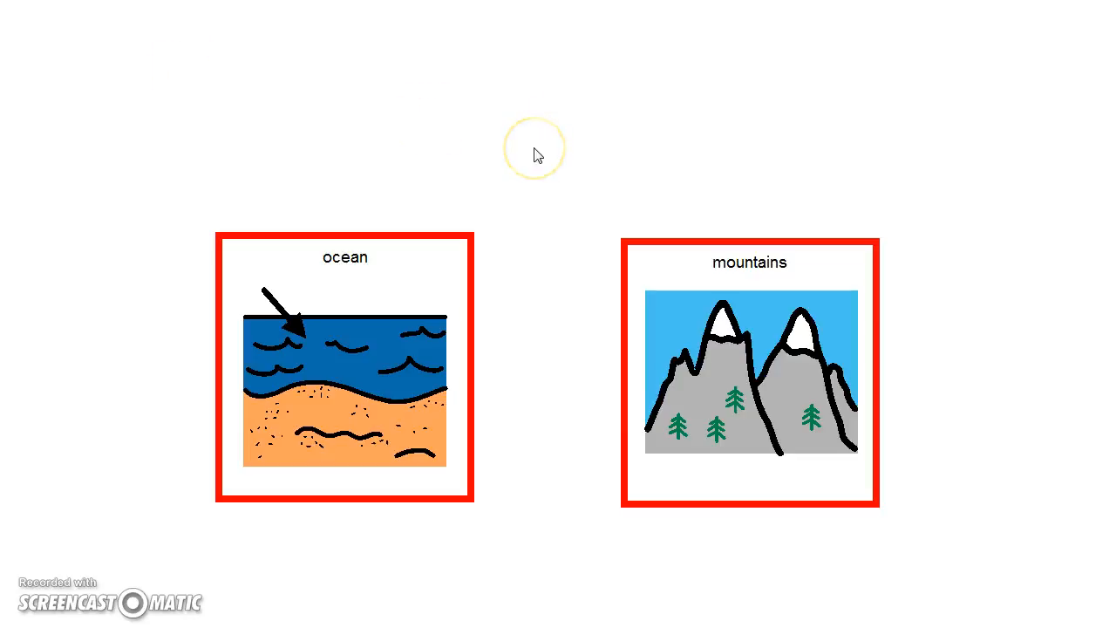
pyautogui.click(438, 300)
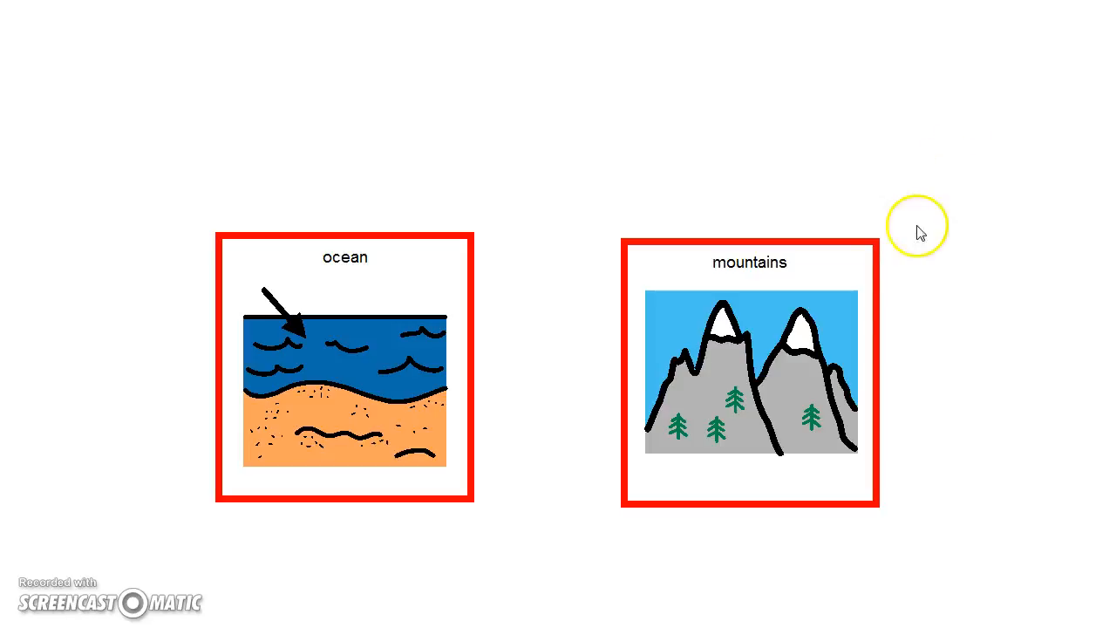
pyautogui.click(866, 285)
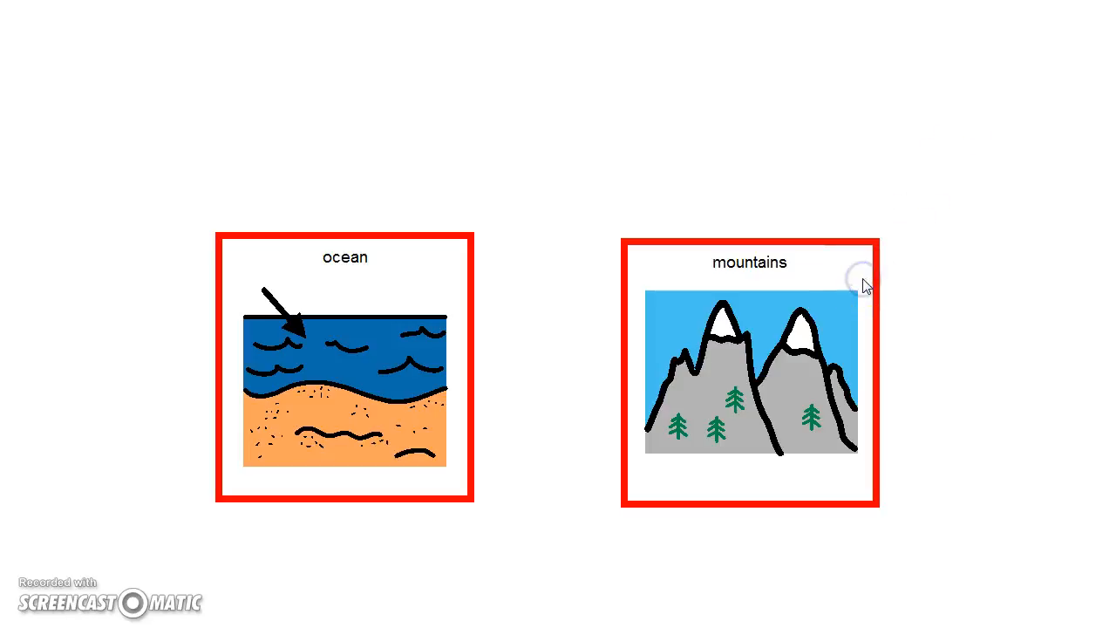